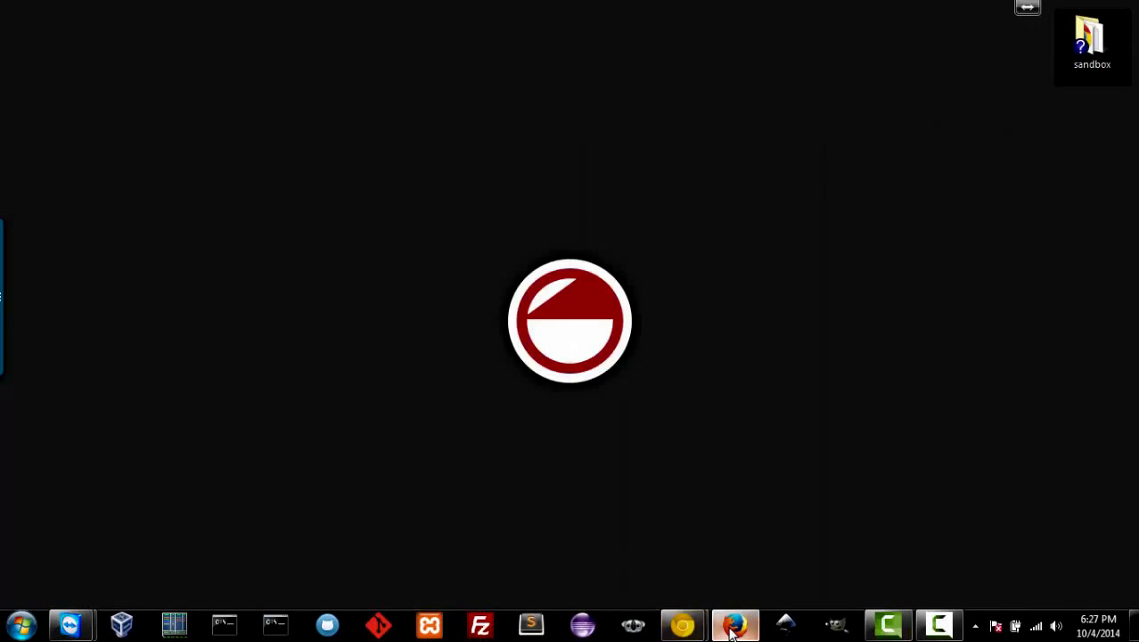
# - In Firefox, go to Google and search for 'centos'
pyautogui.click(735, 624)
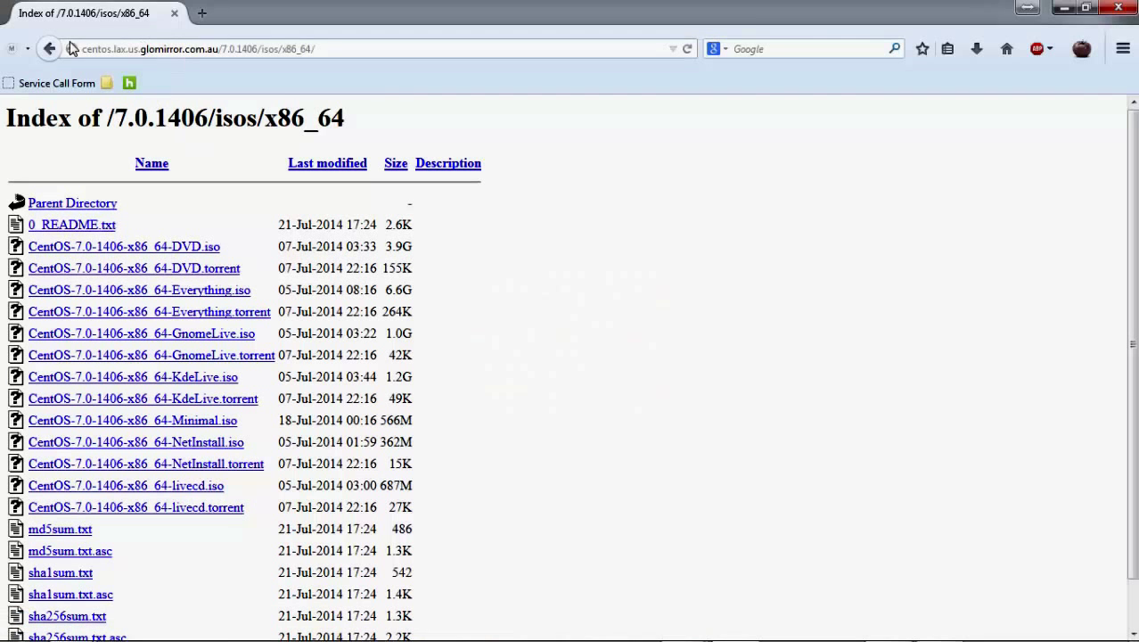
pyautogui.click(94, 53)
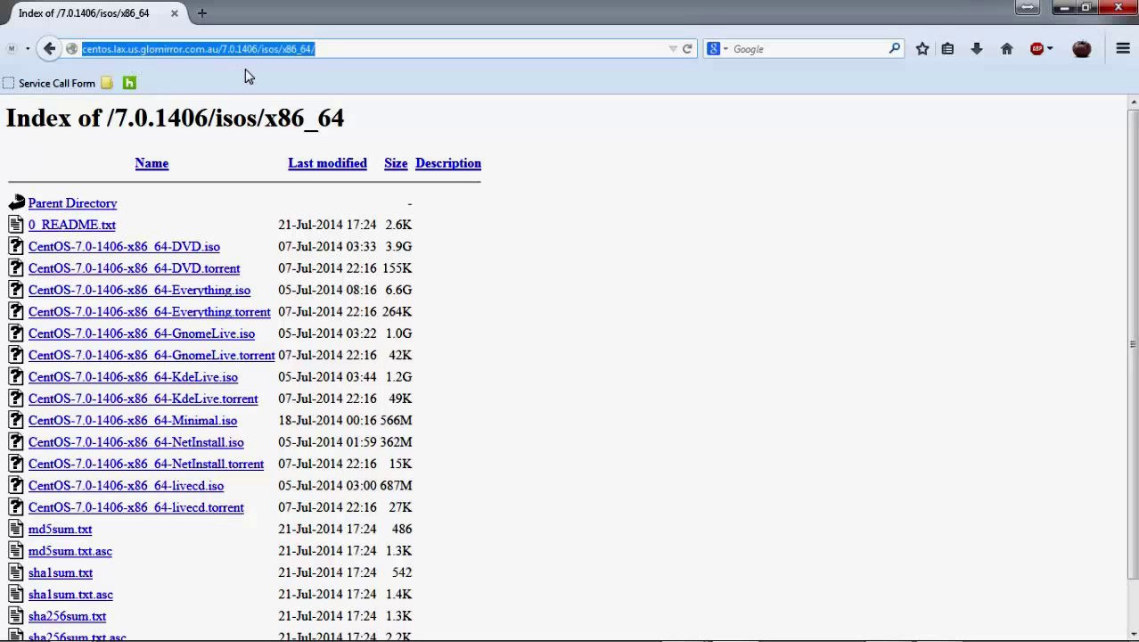
pyautogui.write('google.com/')
pyautogui.press('Return')
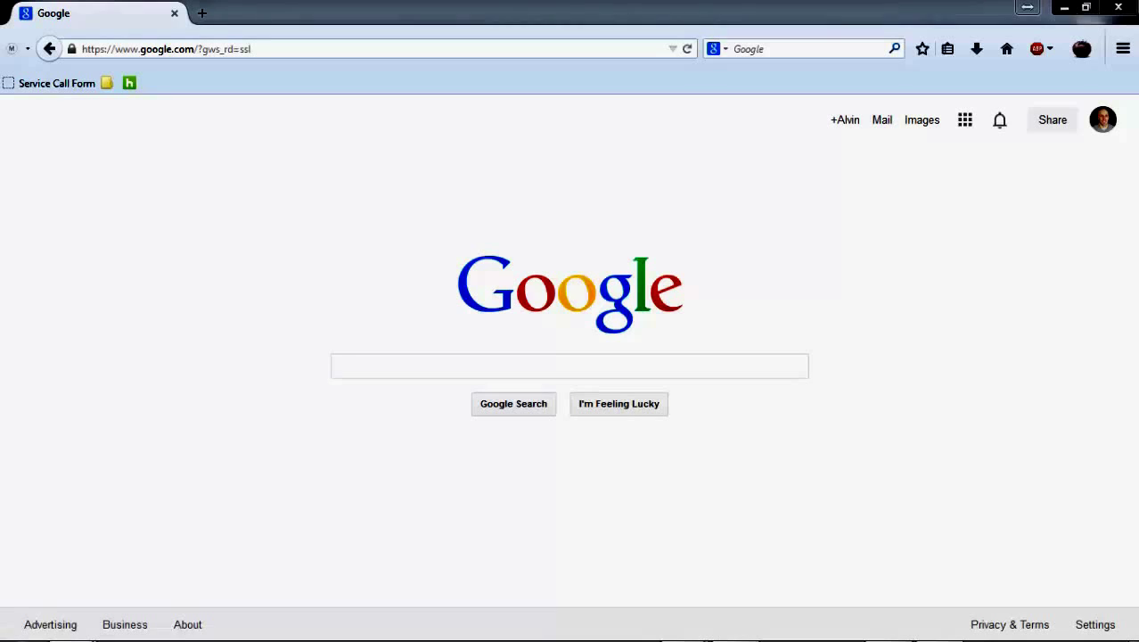
pyautogui.click(278, 48)
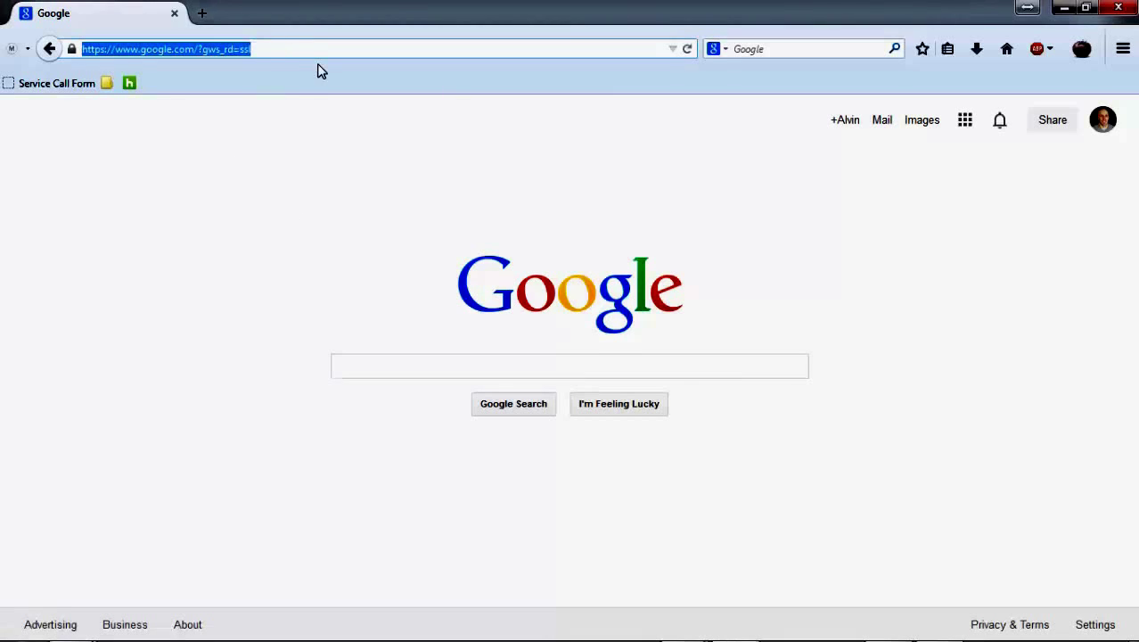
pyautogui.write('centos')
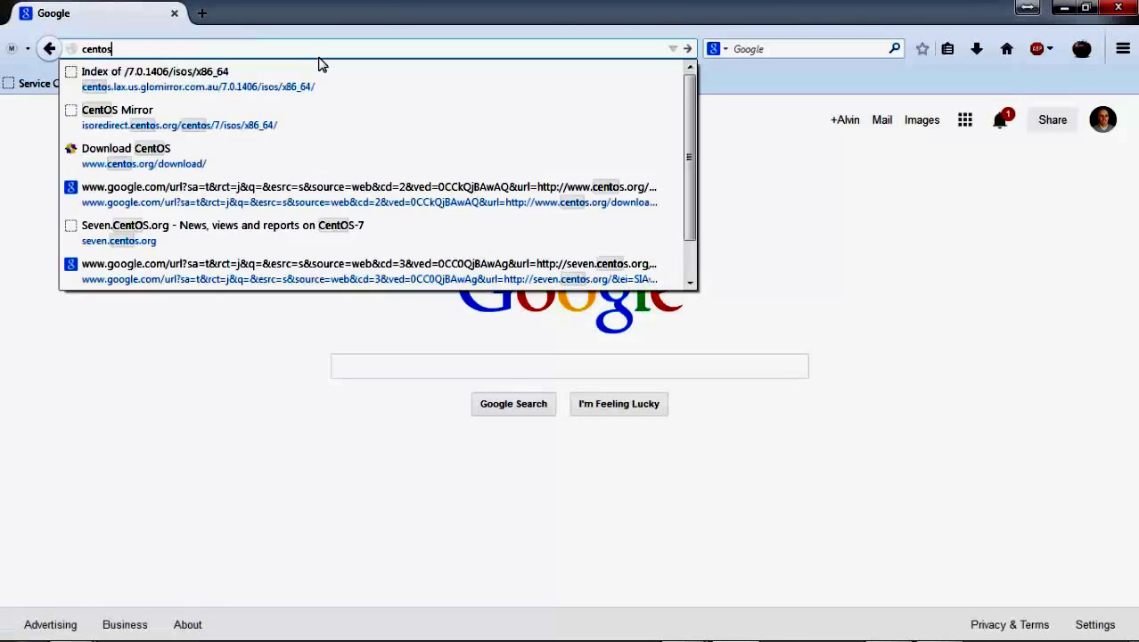
pyautogui.press('Return')
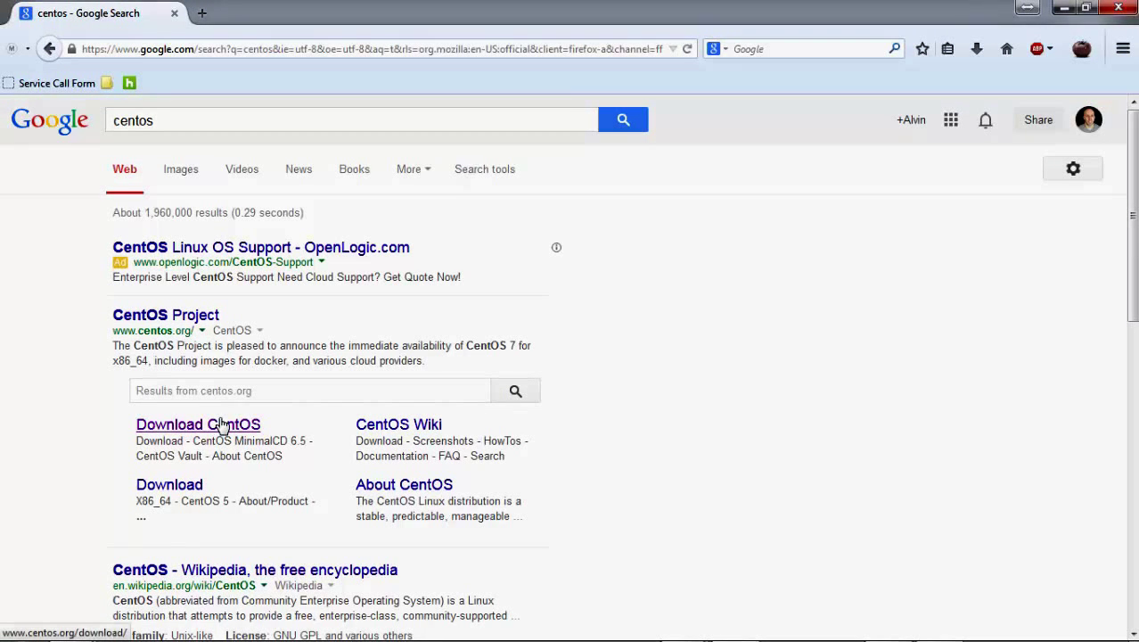
# - Go from the CentOS Project site through Get CentOS 7 Now to the ISO mirror list
pyautogui.click(173, 317)
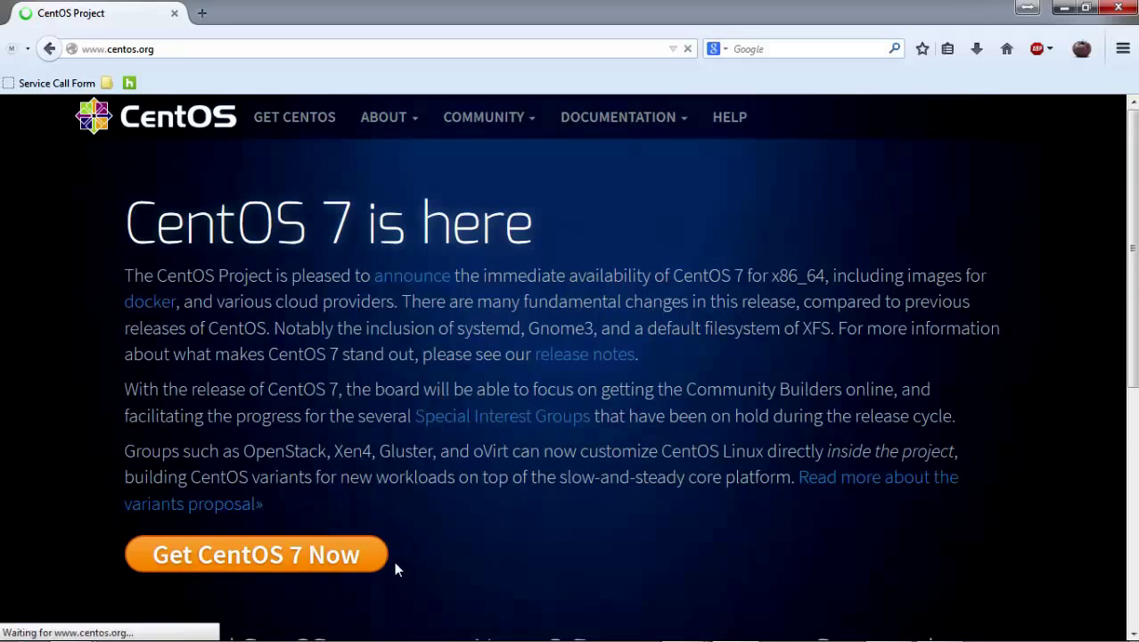
pyautogui.scroll(-3, 398, 566)
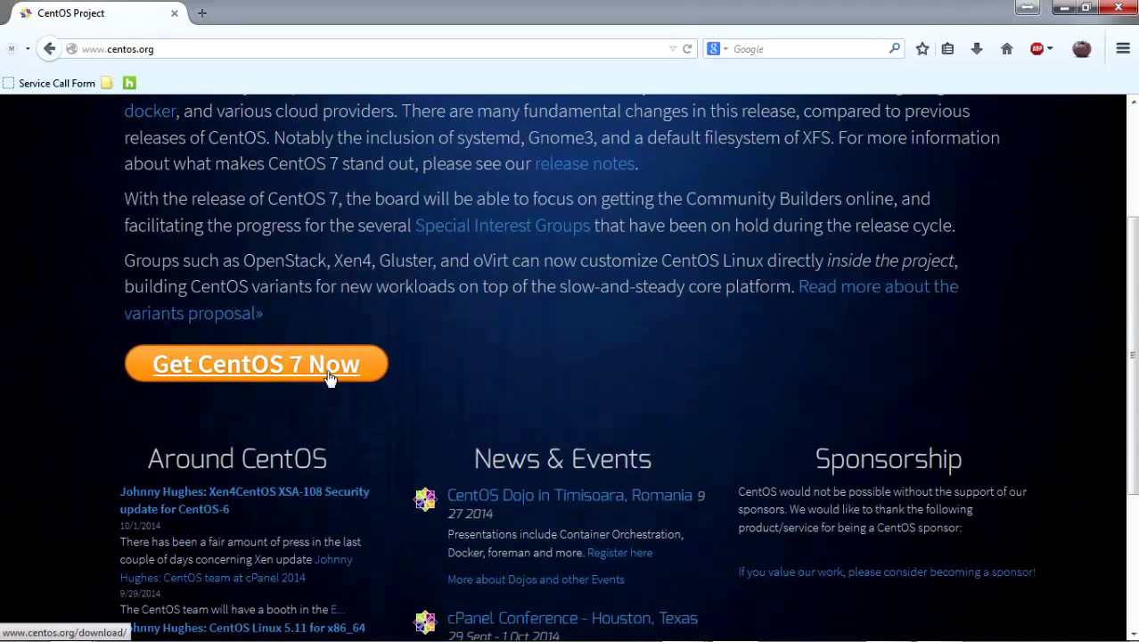
pyautogui.click(329, 377)
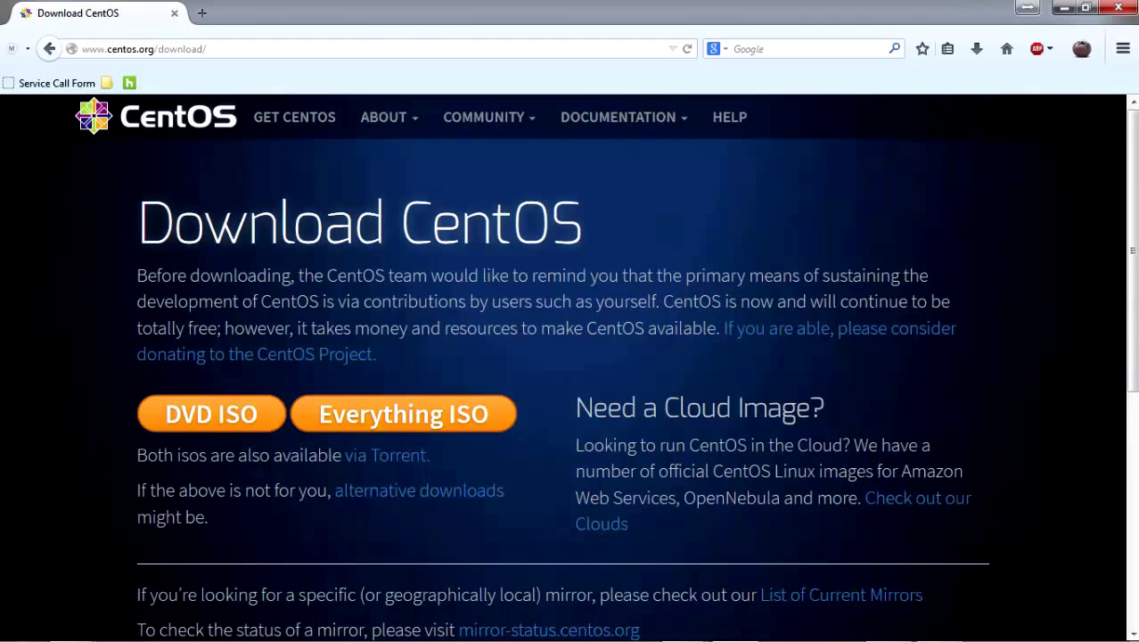
pyautogui.click(388, 457)
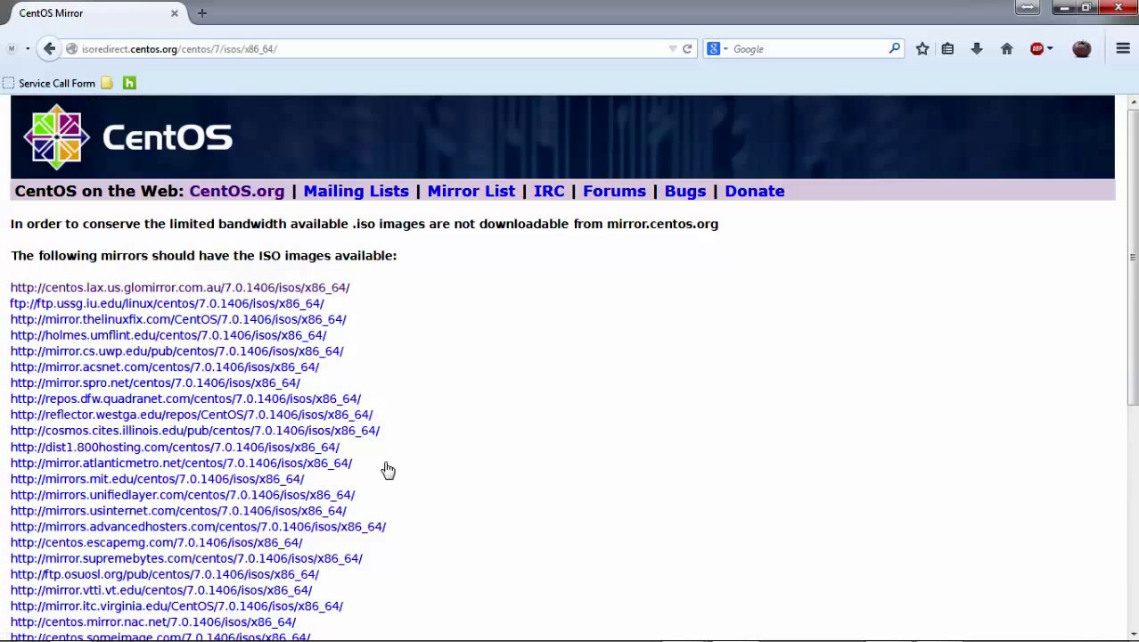
# - Open the first mirror's 7.0.1406 x86_64 listing, cancel the DVD torrent download, and minimize Firefox
pyautogui.click(220, 291)
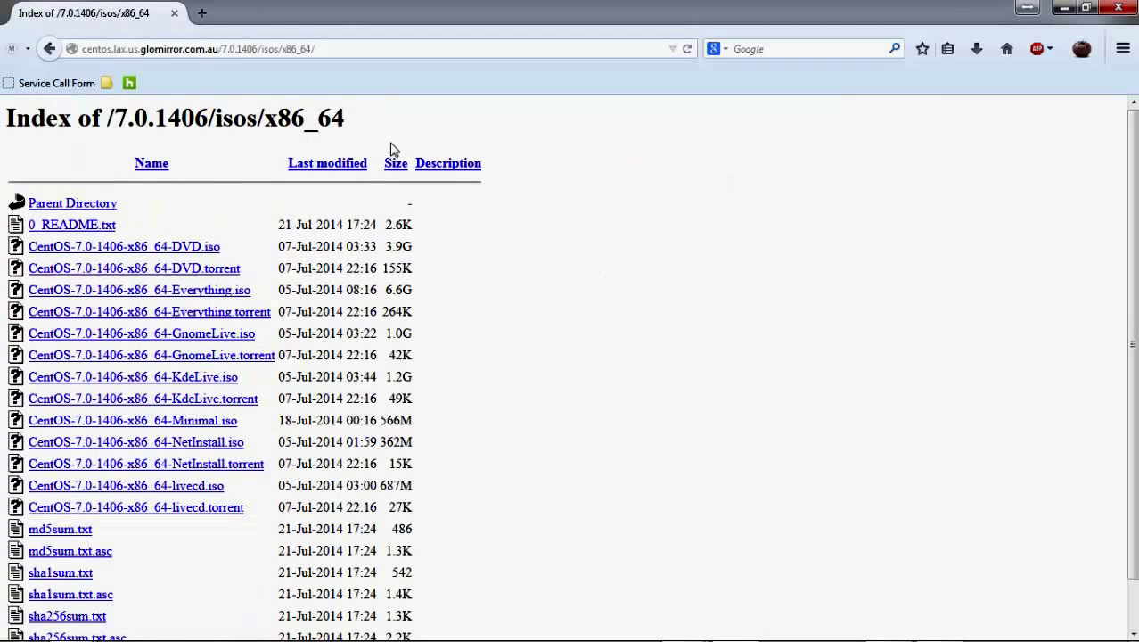
pyautogui.scroll(-3, 395, 305)
pyautogui.scroll(3, 395, 306)
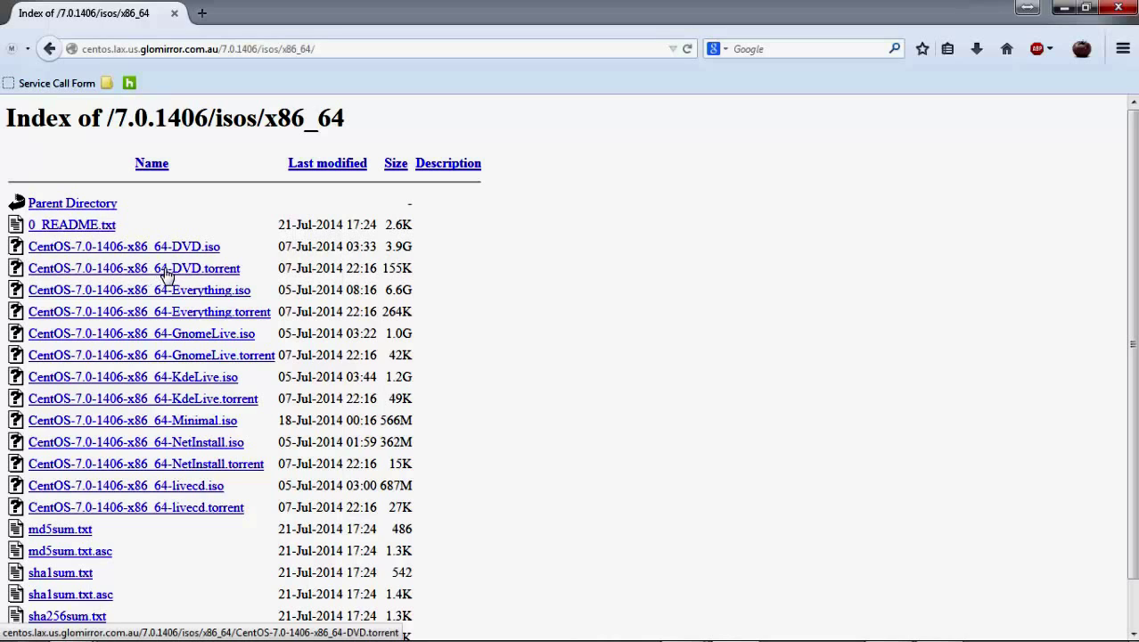
pyautogui.click(231, 271)
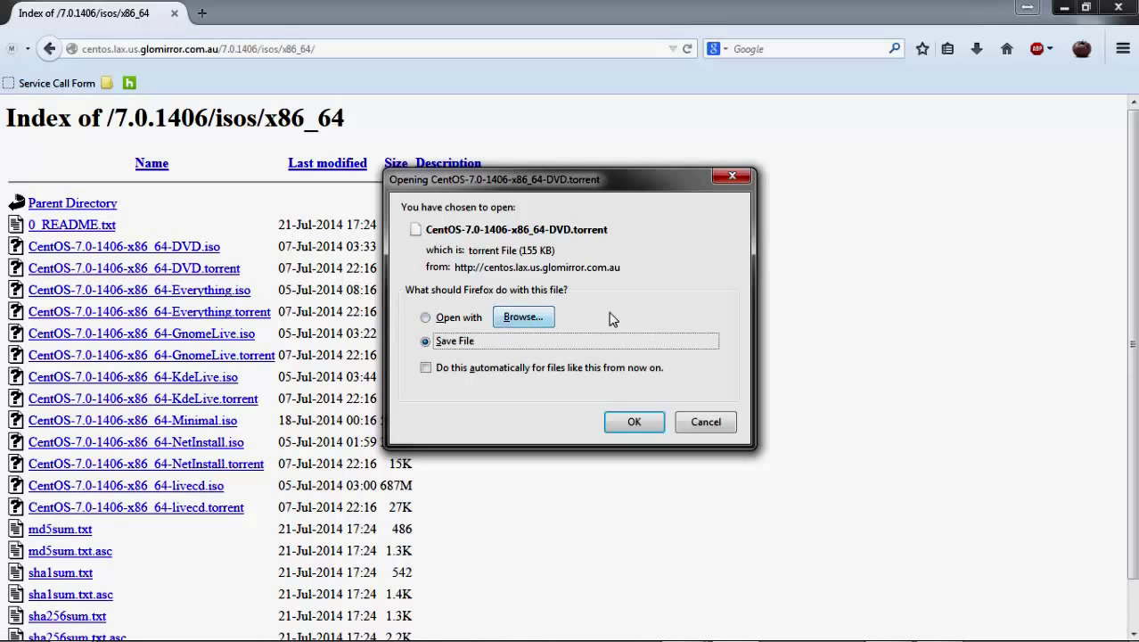
pyautogui.click(700, 422)
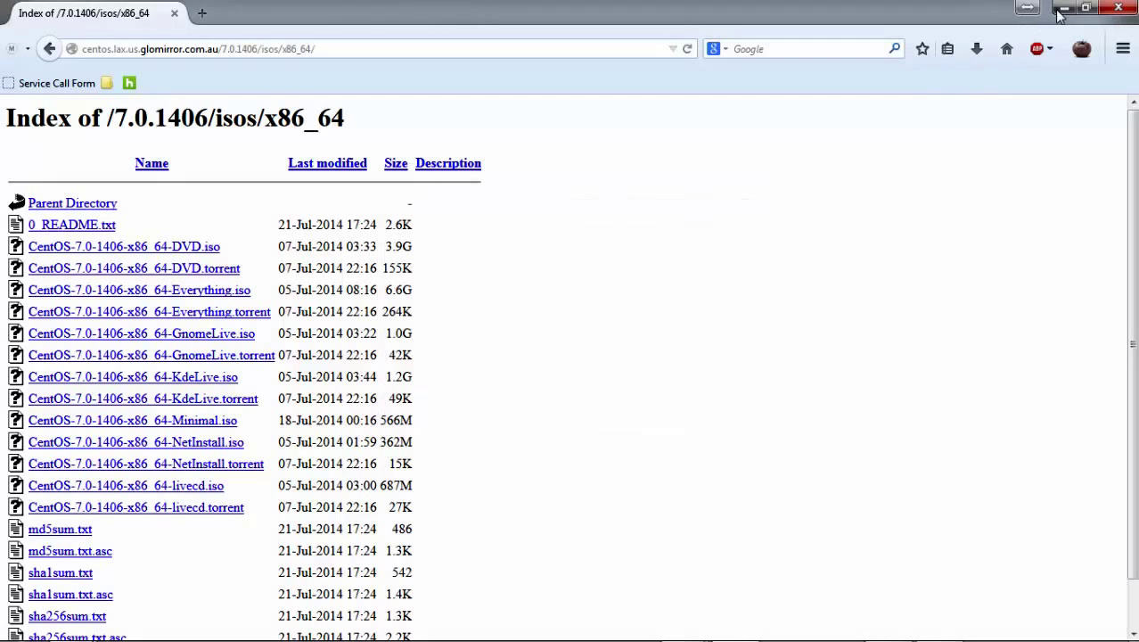
pyautogui.click(1062, 7)
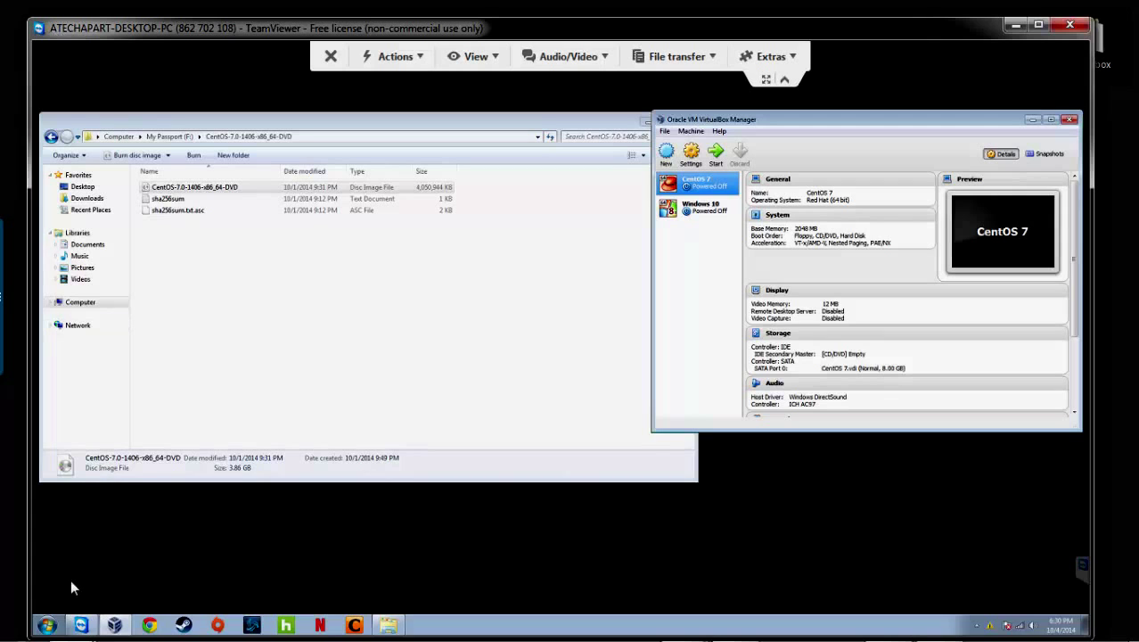
# - Over TeamViewer, select the CentOS 7 DVD ISO, then bring VirtualBox Manager to the front
pyautogui.moveTo(77, 633)
pyautogui.click(264, 318)
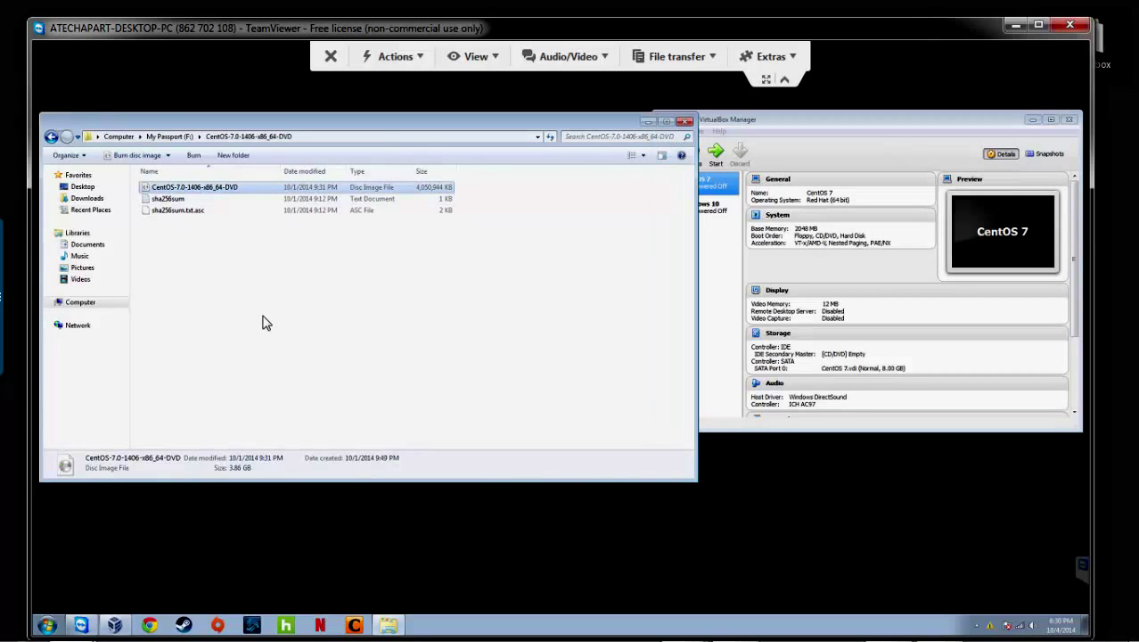
pyautogui.click(191, 189)
pyautogui.click(867, 122)
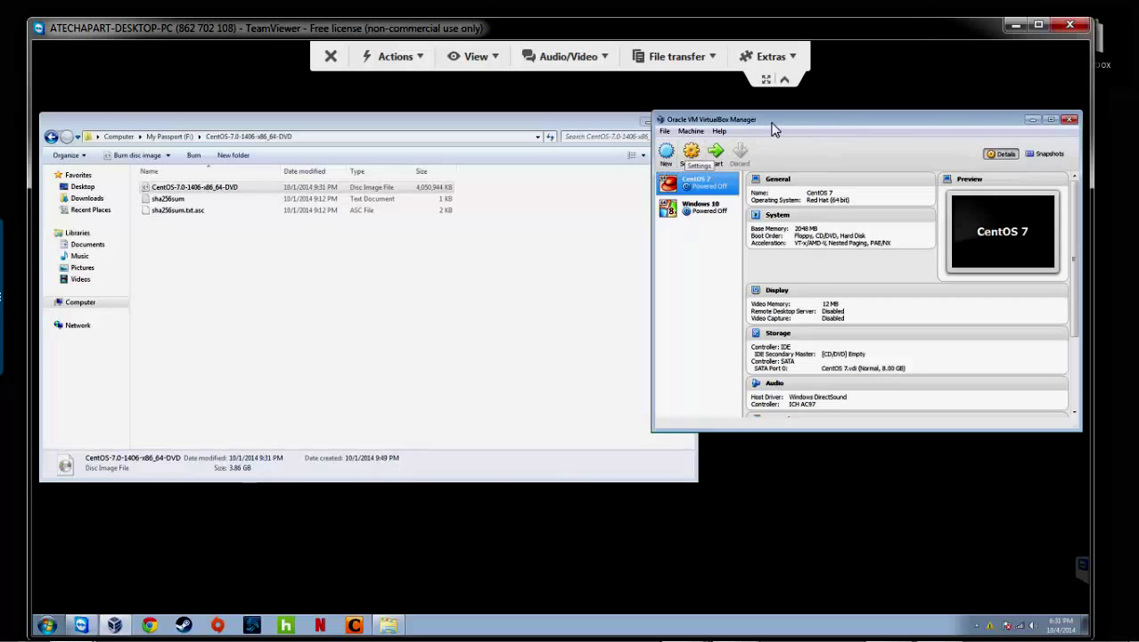
# - Start a new VM named 'Centos 7 Test', renaming it 'Centos 7 Test1-2' after the folder-exists error
pyautogui.click(667, 153)
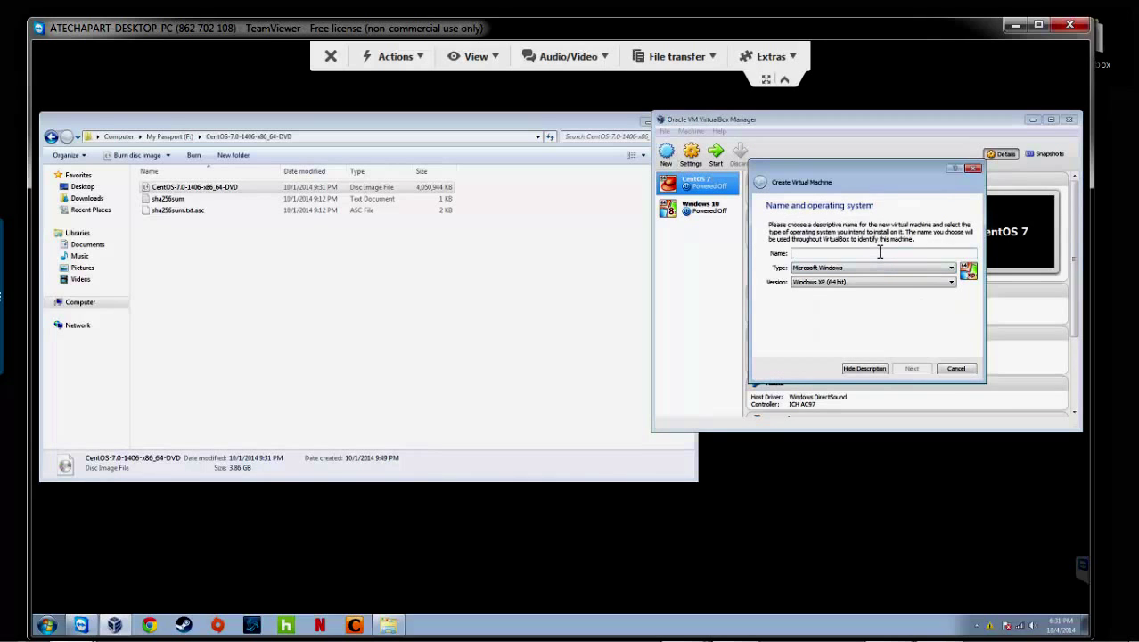
pyautogui.write('Centos')
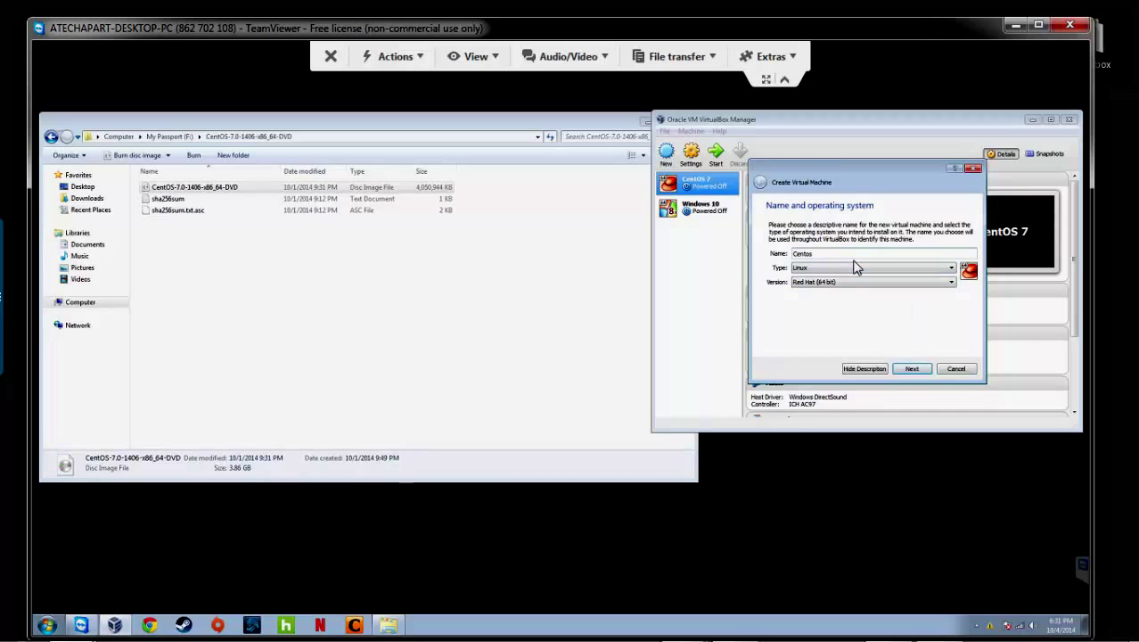
pyautogui.write('7 Test')
pyautogui.click(927, 372)
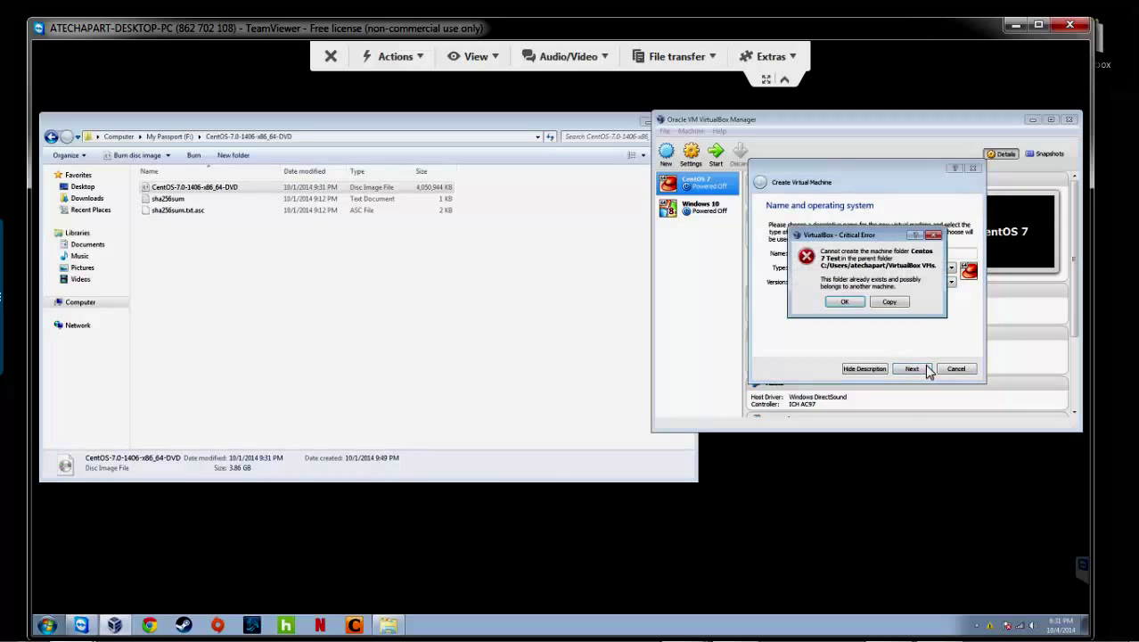
pyautogui.click(845, 301)
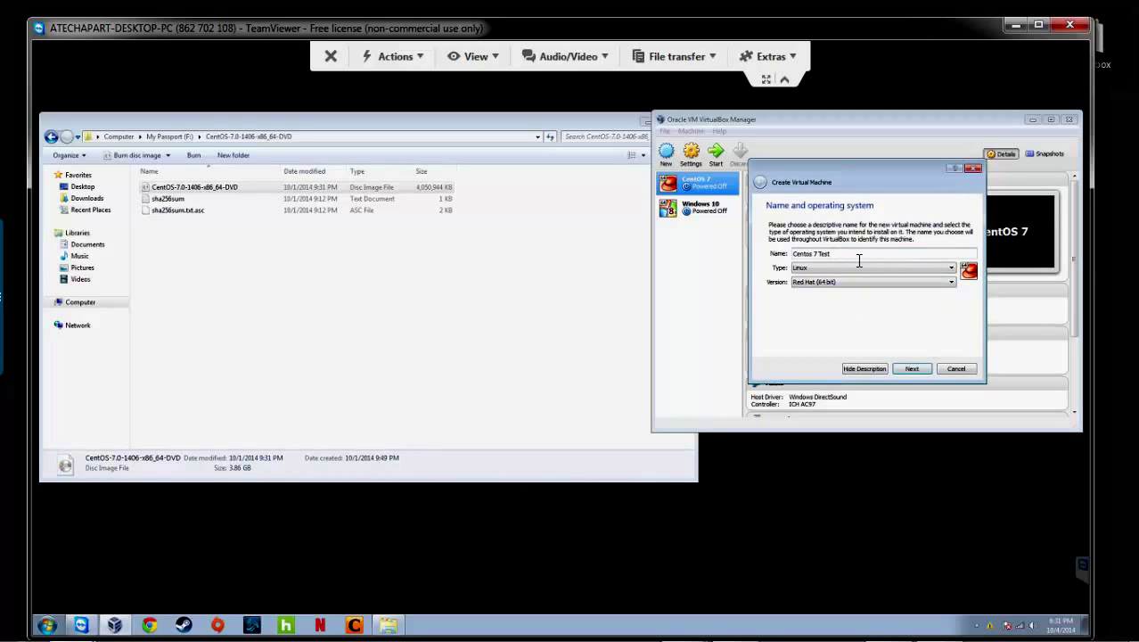
pyautogui.write('1-2')
# - Trim the VM name back to 'Centos 7 Test1' and set its memory to 4096 MB
pyautogui.press('BackSpace')
pyautogui.press('BackSpace')
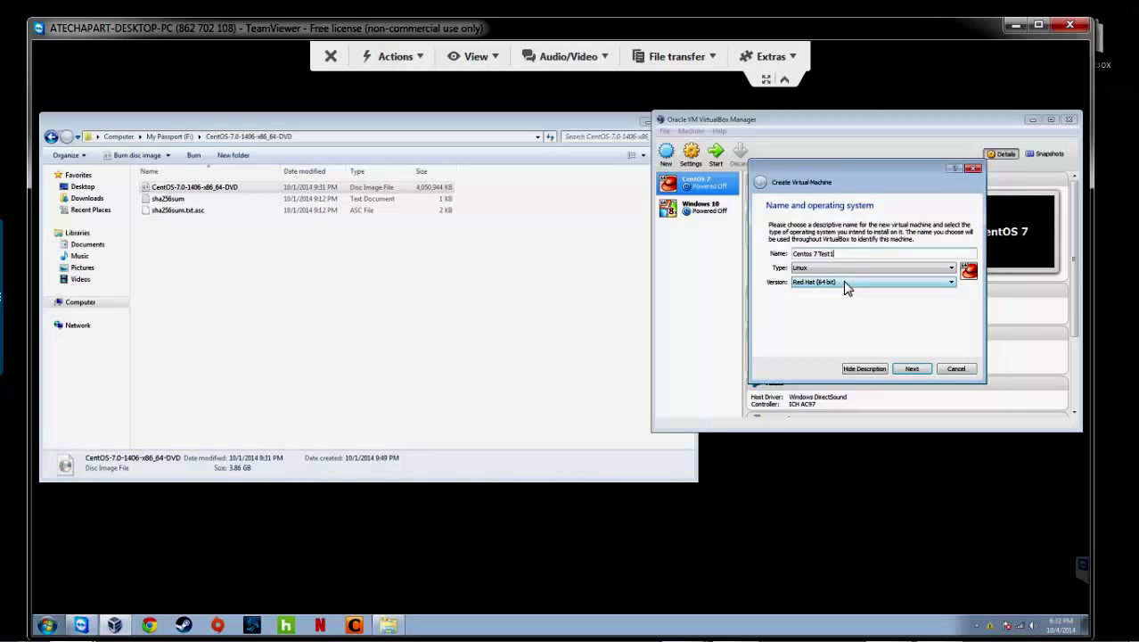
pyautogui.click(914, 367)
pyautogui.doubleClick(944, 261)
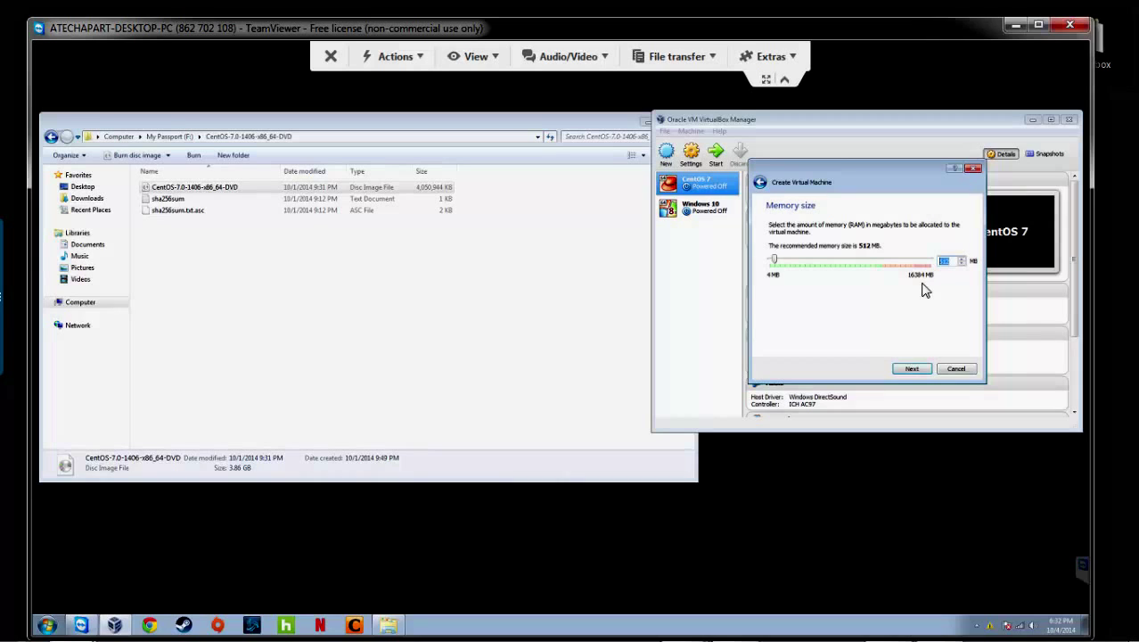
pyautogui.write('4096')
# - Choose a new VDI virtual hard drive, dynamically allocated
pyautogui.click(926, 367)
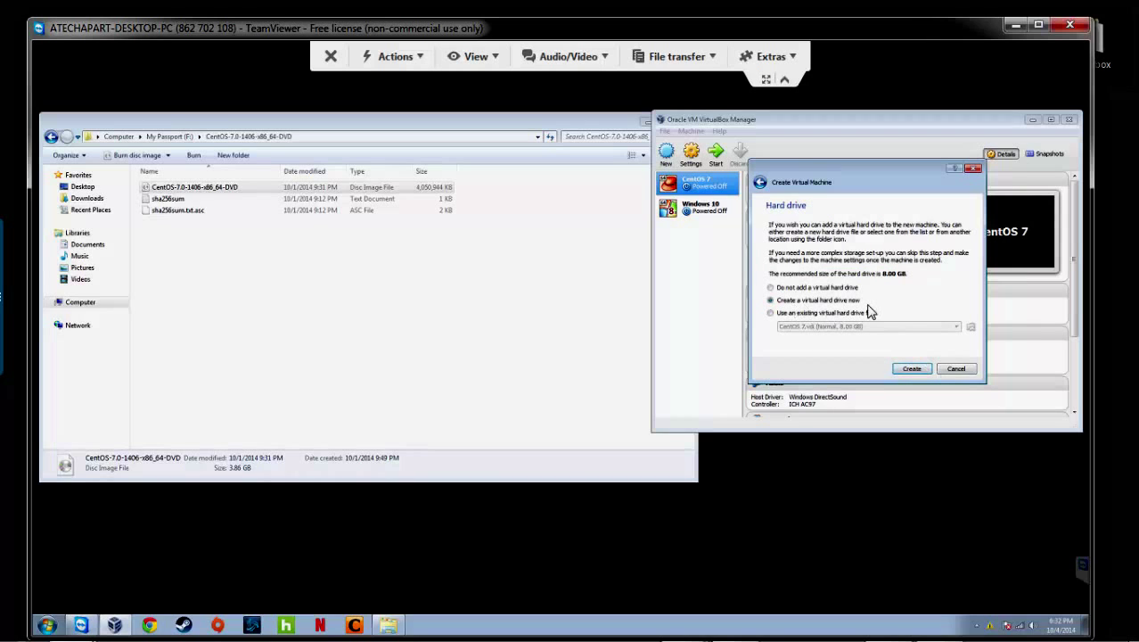
pyautogui.click(911, 369)
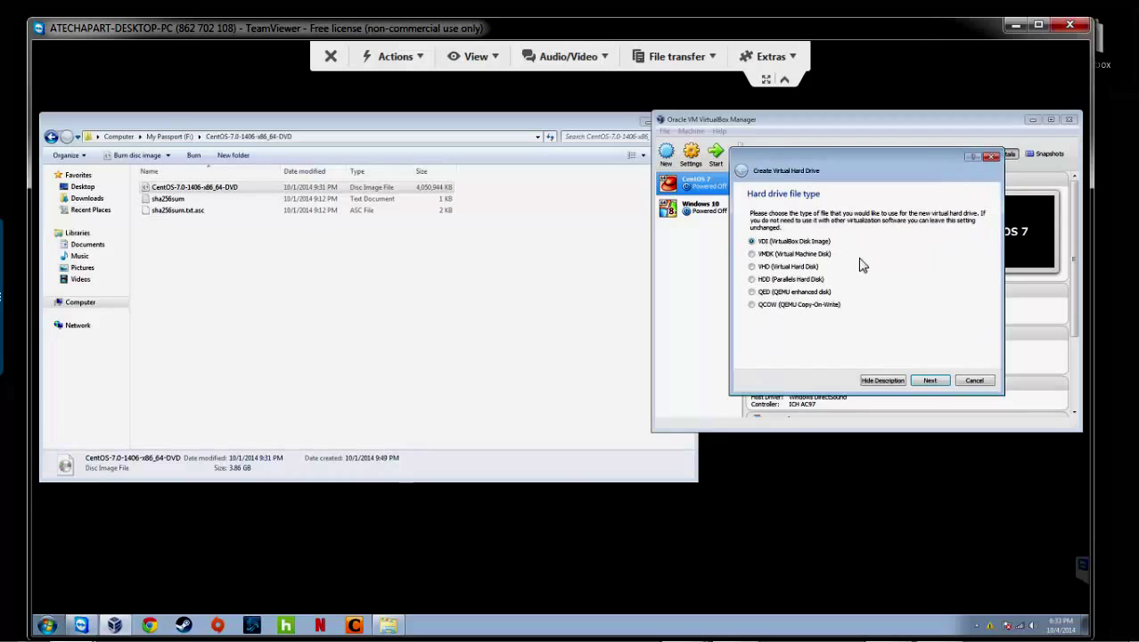
pyautogui.click(935, 378)
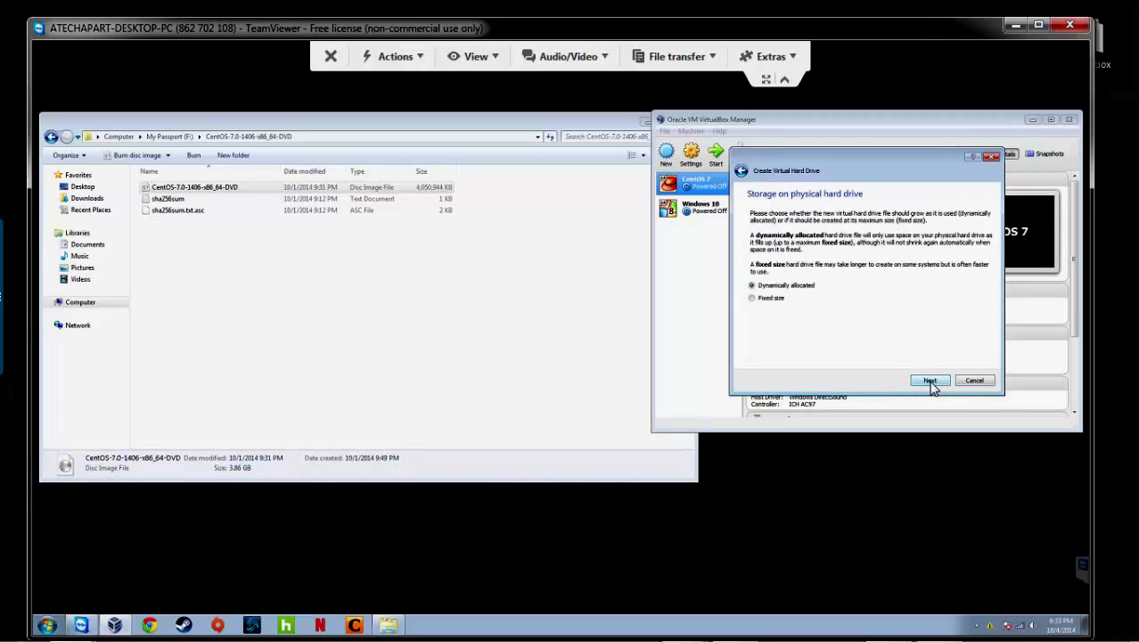
pyautogui.click(931, 382)
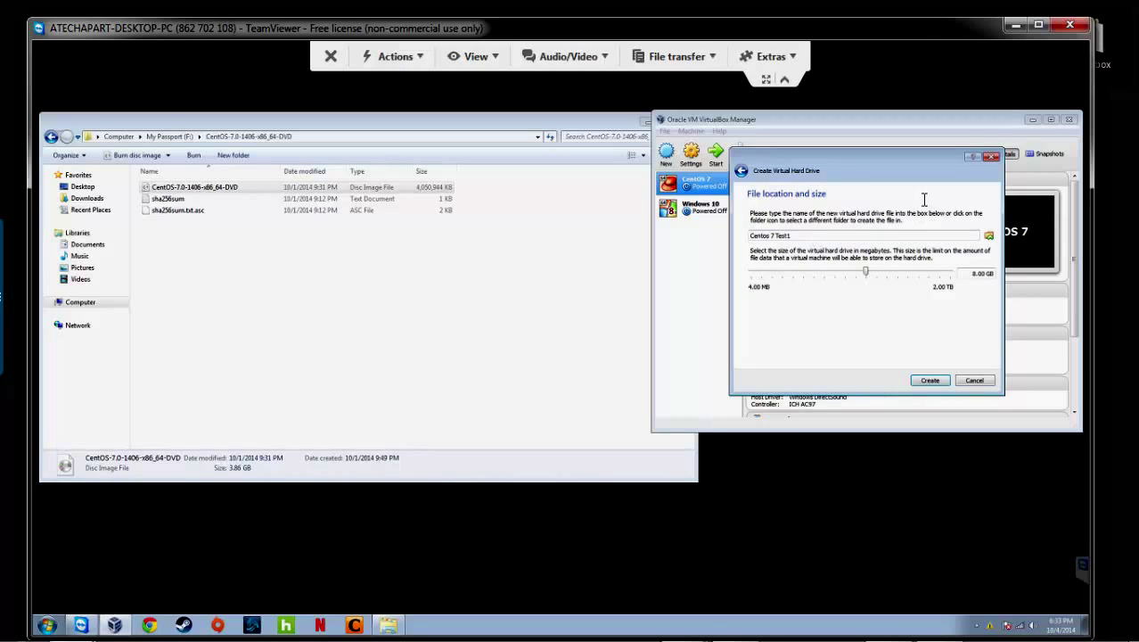
# - Create the 8.00 GB 'Centos 7 Test1' disk to finish the VM
pyautogui.click(934, 380)
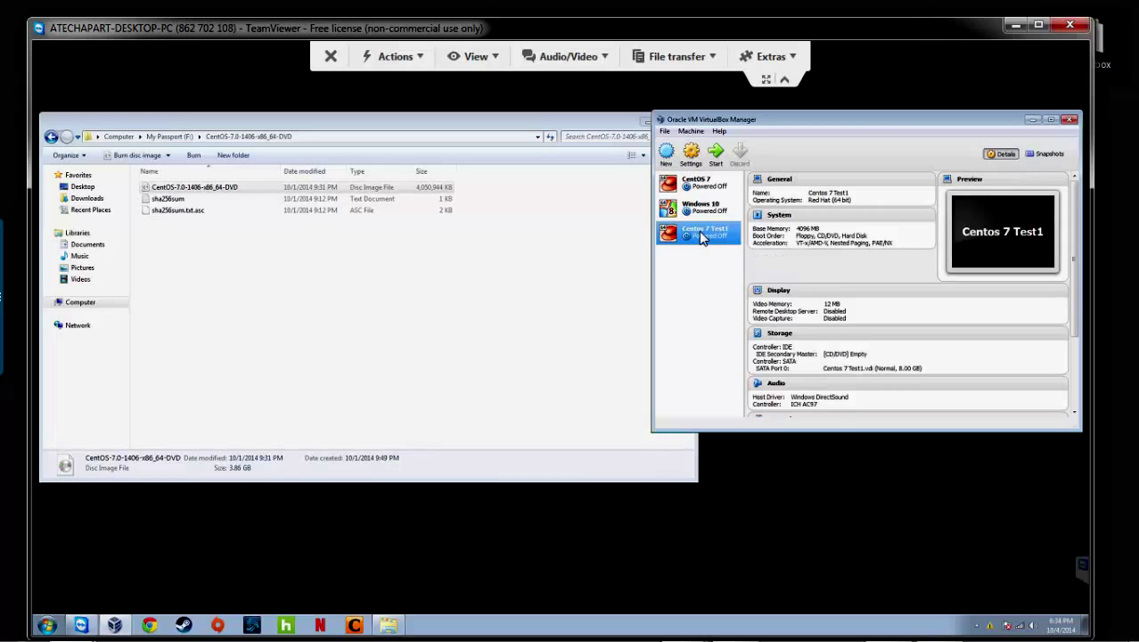
# - In Centos 7 Test1's Storage settings, browse for a disc file for the empty IDE drive
pyautogui.rightClick(701, 233)
pyautogui.click(724, 239)
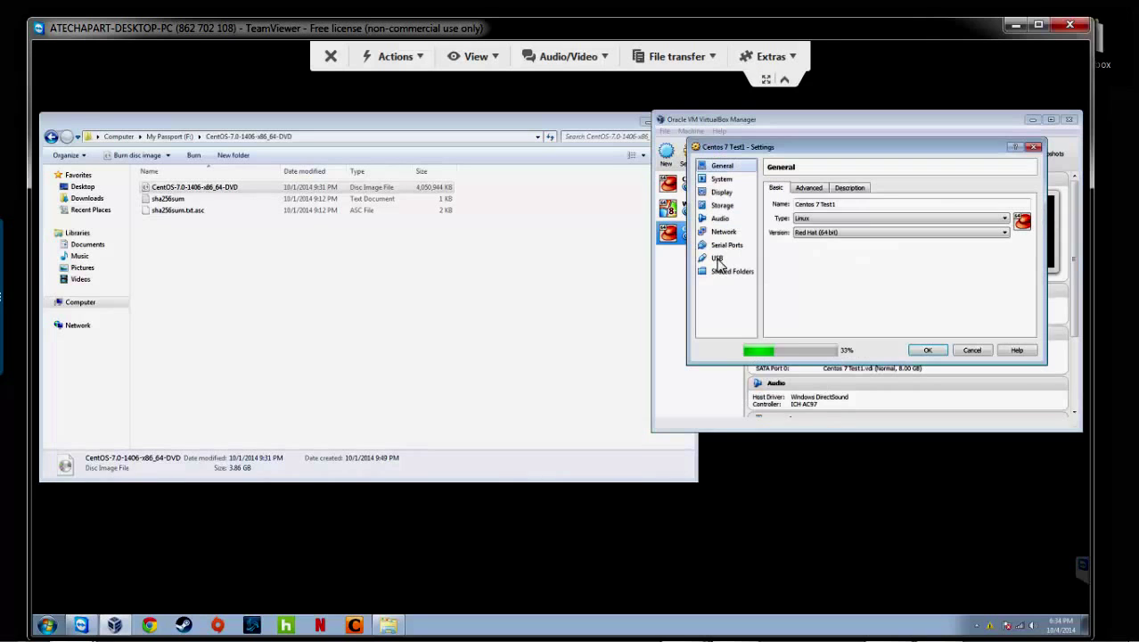
pyautogui.click(730, 208)
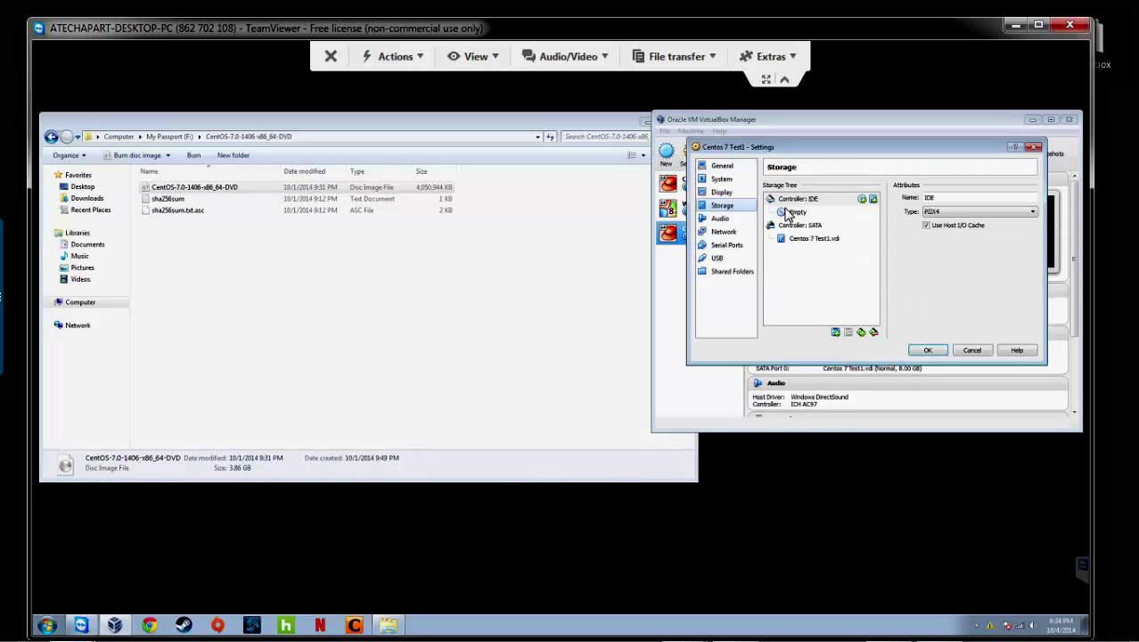
pyautogui.click(805, 214)
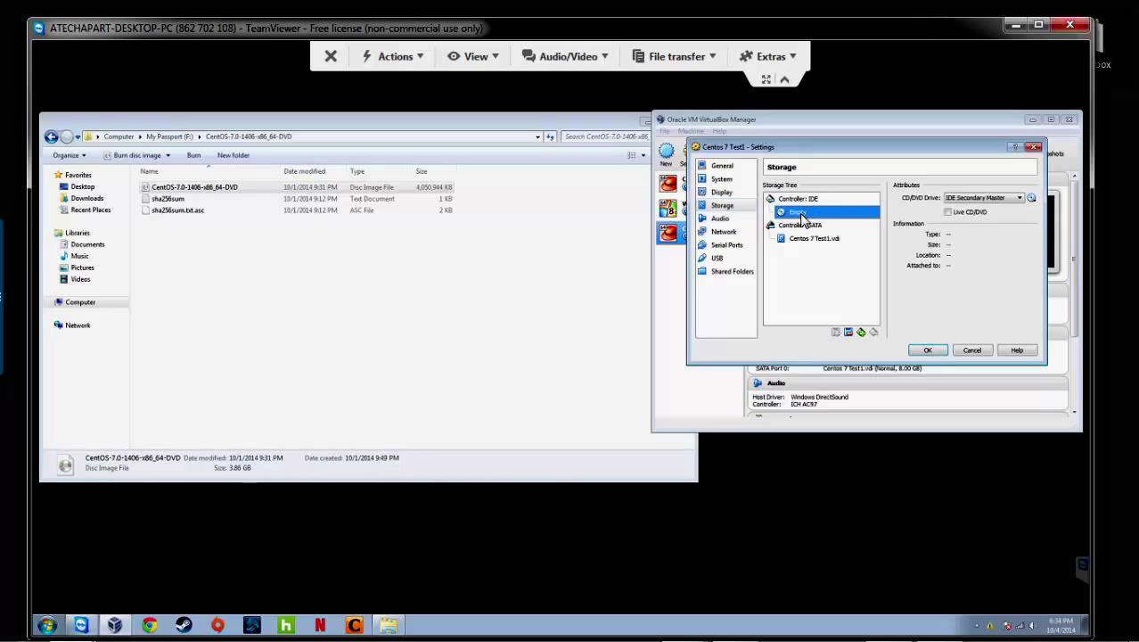
pyautogui.click(1034, 199)
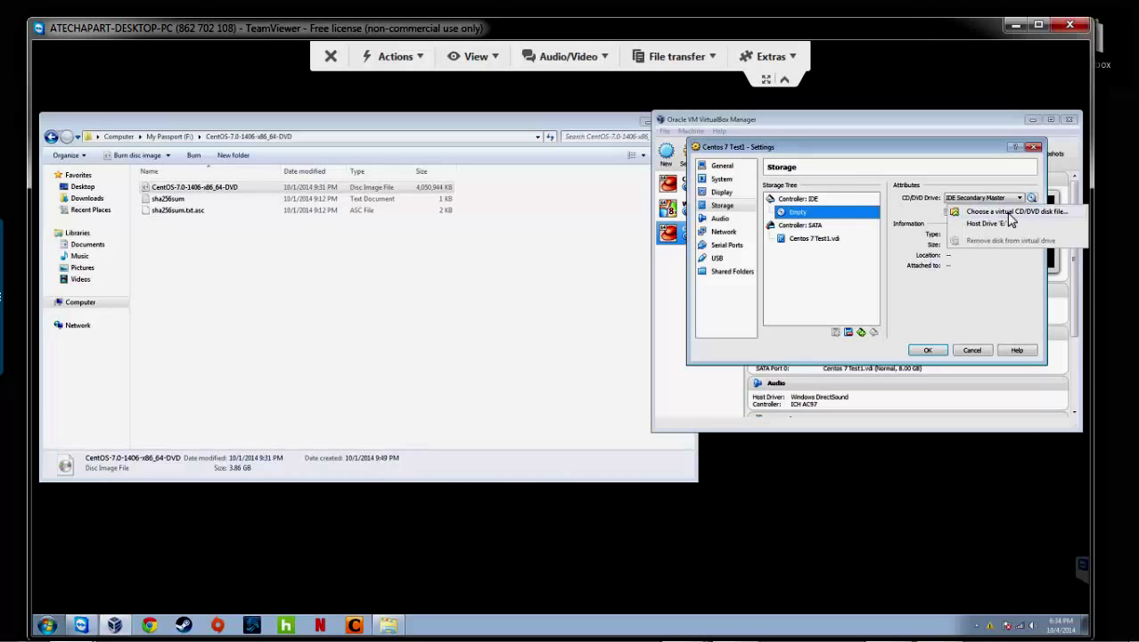
pyautogui.click(1010, 213)
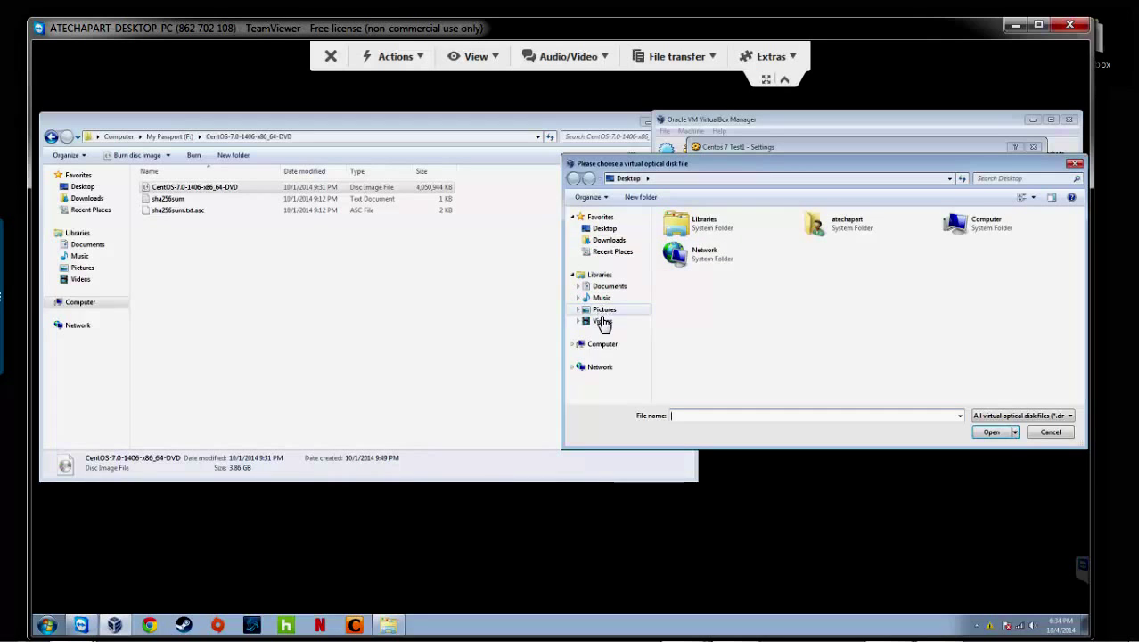
# - Load CentOS-7.0-1406-x86_64-DVD from My Passport (F:) into the optical drive
pyautogui.click(604, 344)
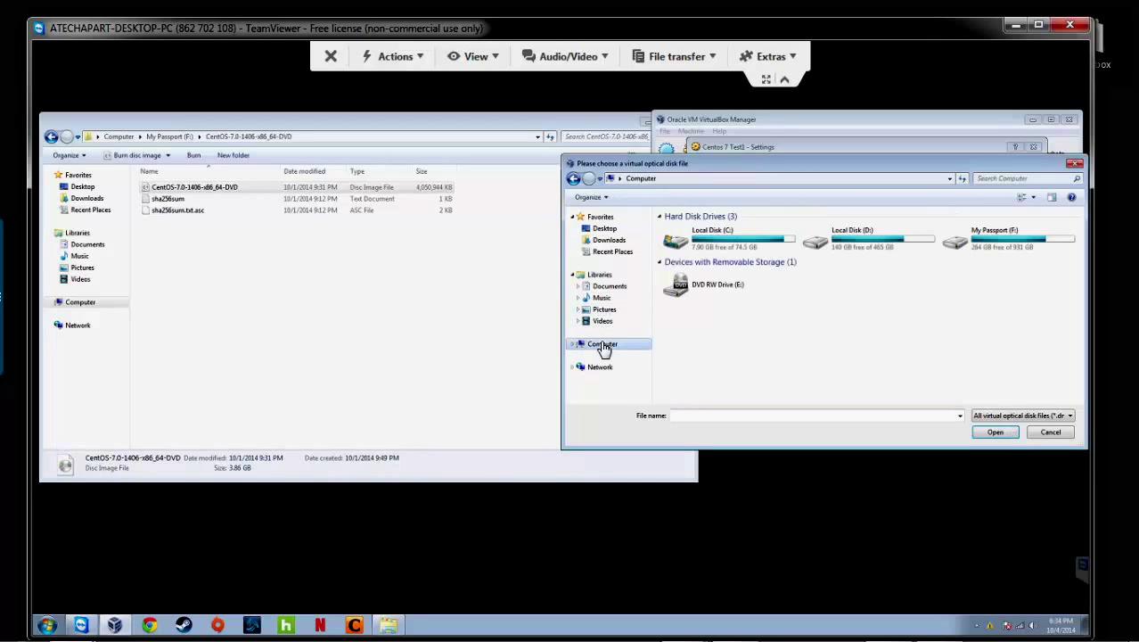
pyautogui.doubleClick(982, 247)
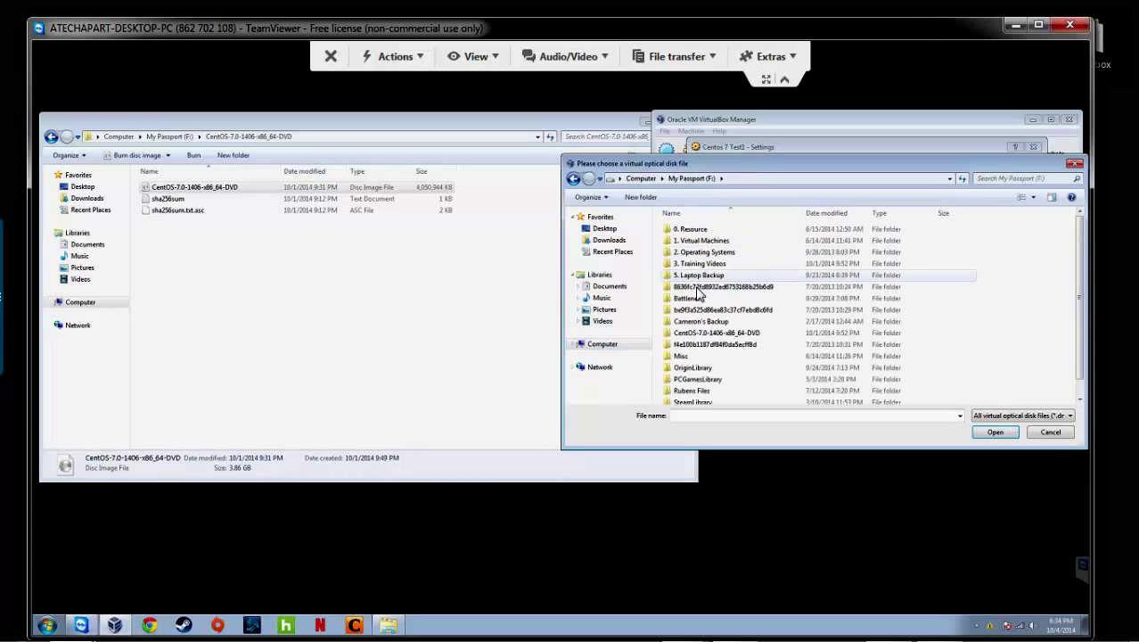
pyautogui.doubleClick(699, 334)
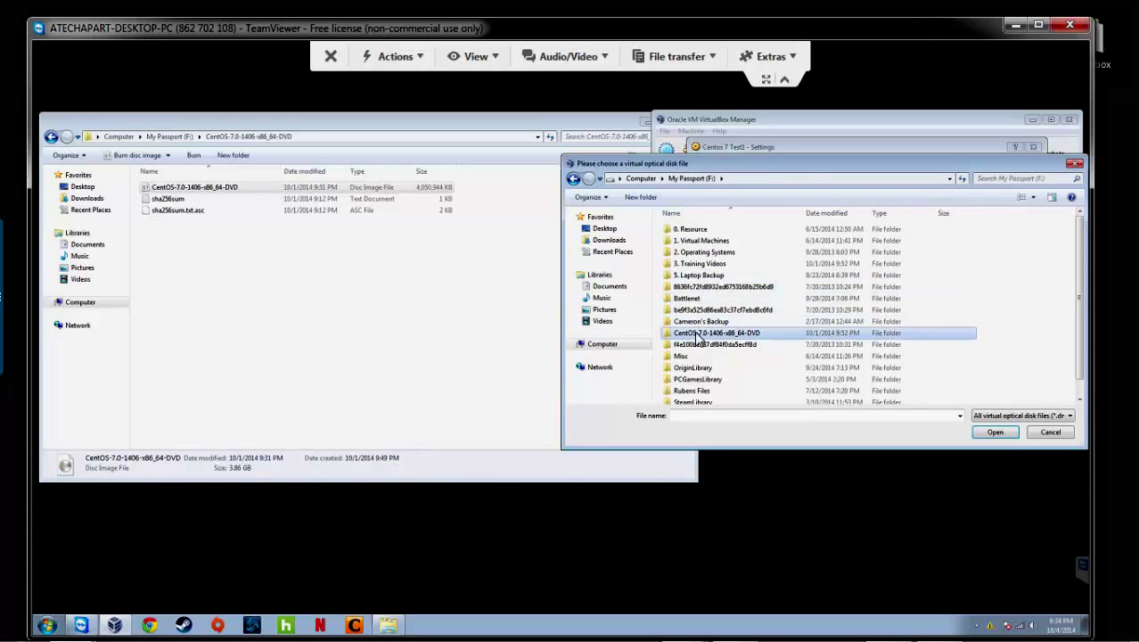
pyautogui.click(718, 232)
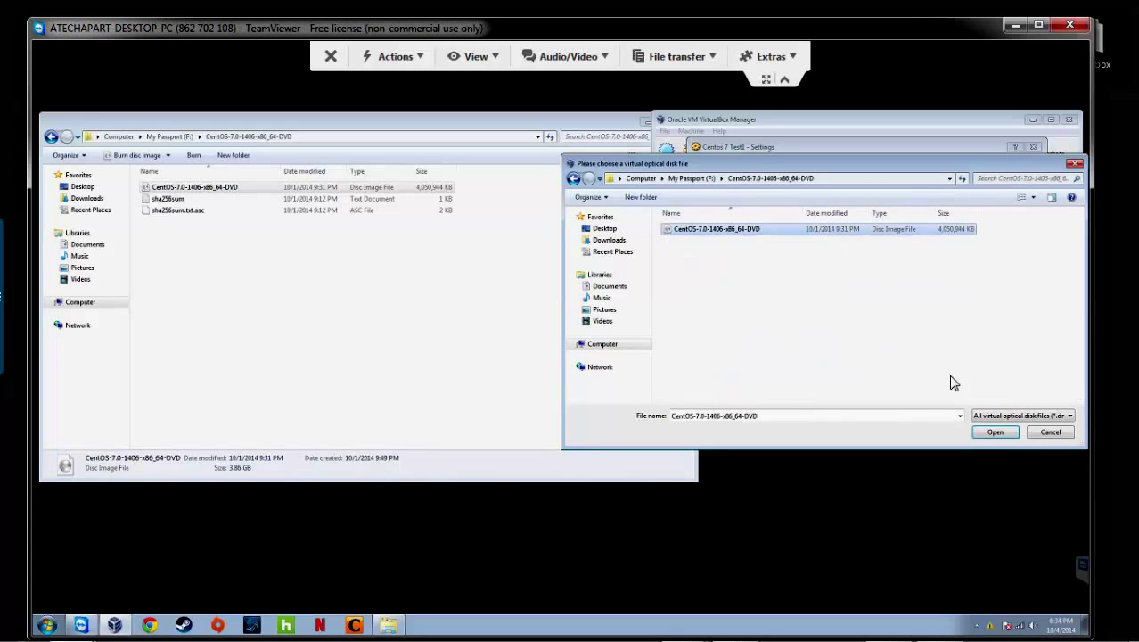
pyautogui.click(1004, 437)
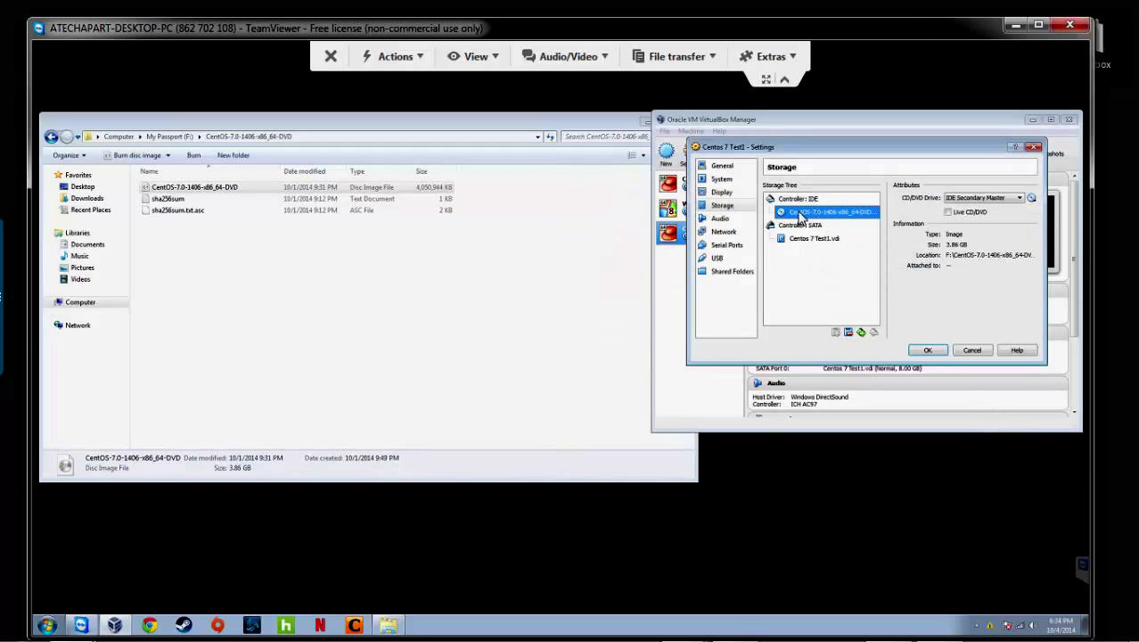
# - Save the storage settings with the CentOS 7 DVD ISO on IDE Secondary Master
pyautogui.click(925, 350)
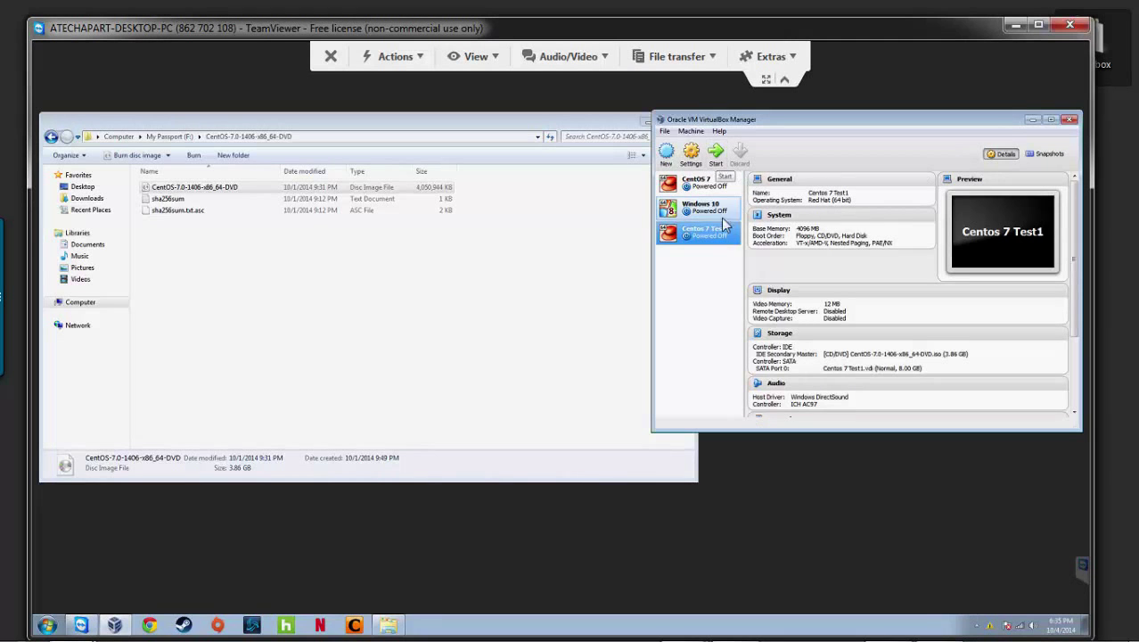
# - Boot Centos 7 Test1 from the CentOS DVD into the installer and show it fullscreen
pyautogui.doubleClick(668, 239)
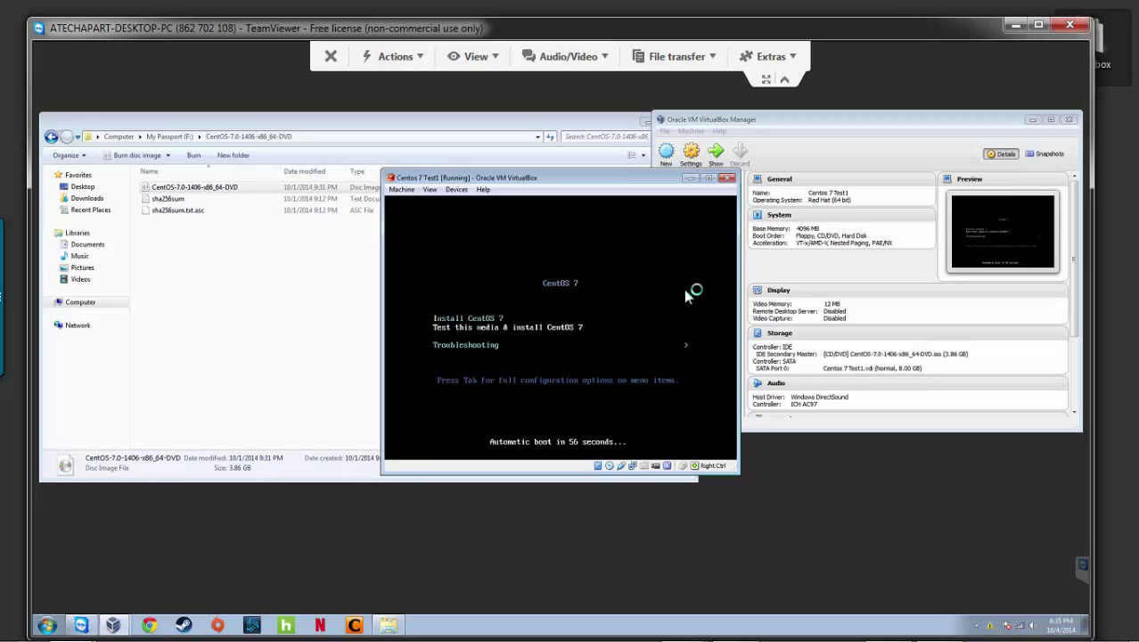
pyautogui.press('Return')
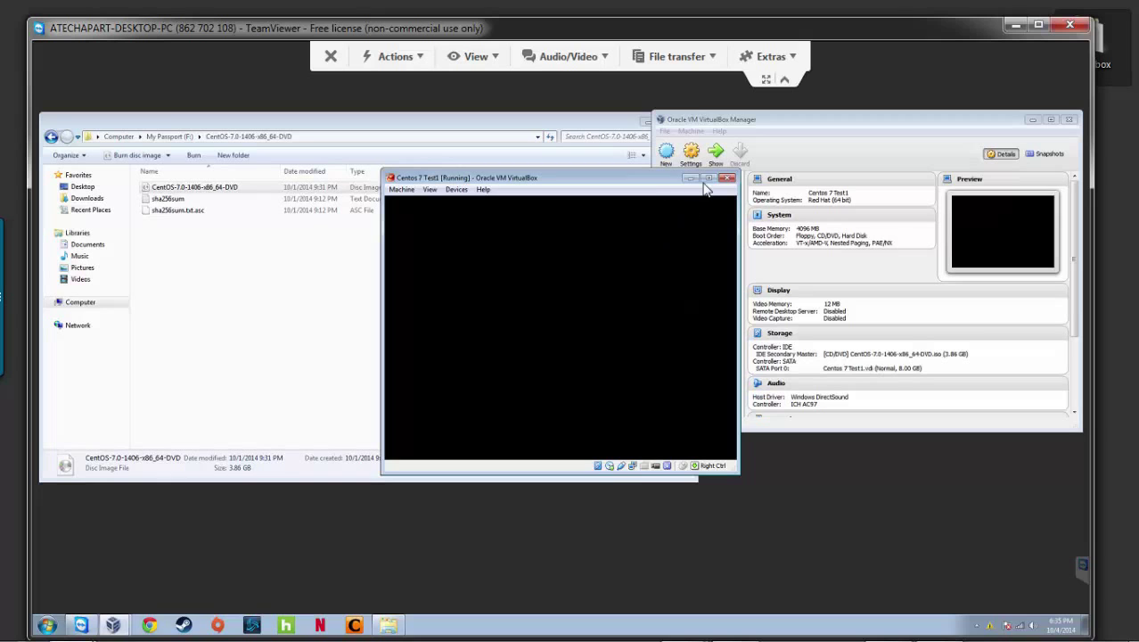
pyautogui.moveTo(653, 180); pyautogui.dragTo(675, 105)
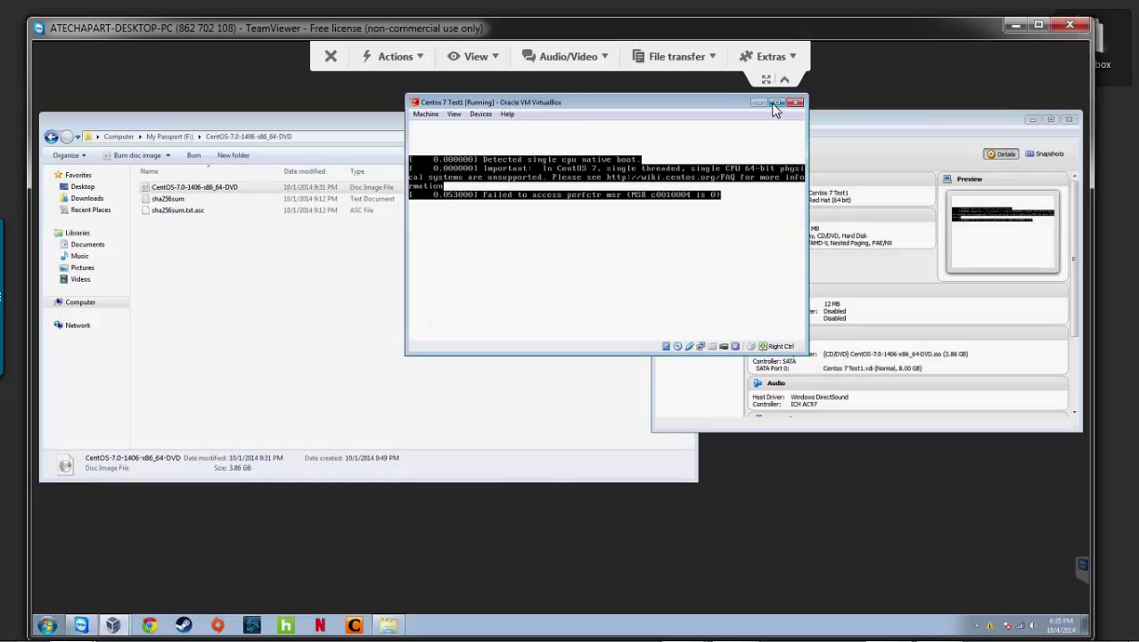
pyautogui.click(454, 118)
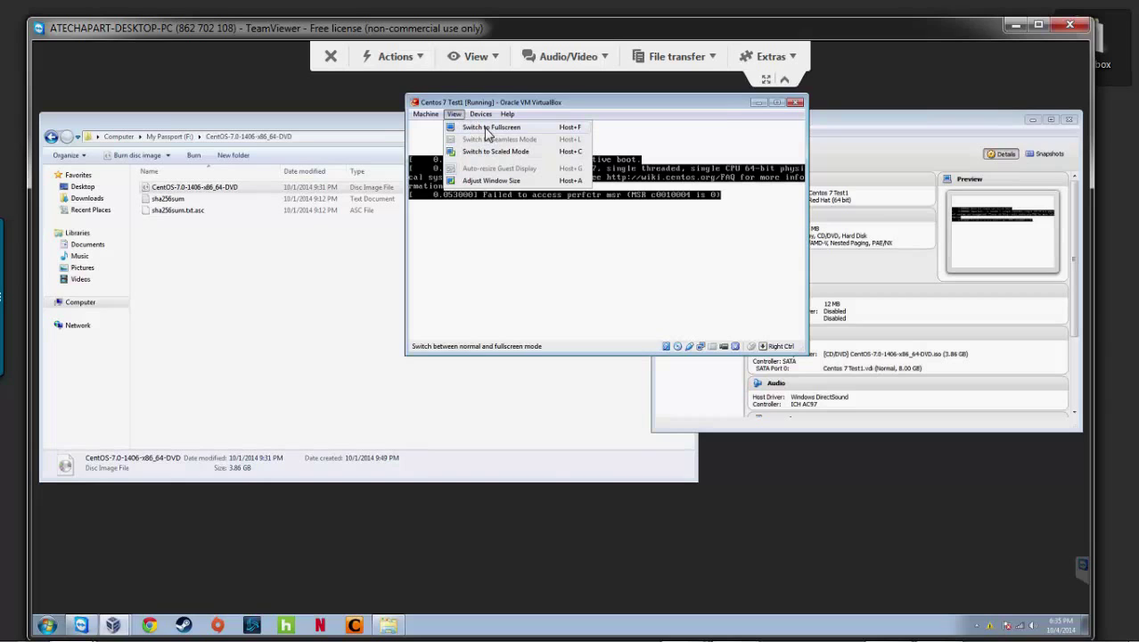
pyautogui.click(486, 128)
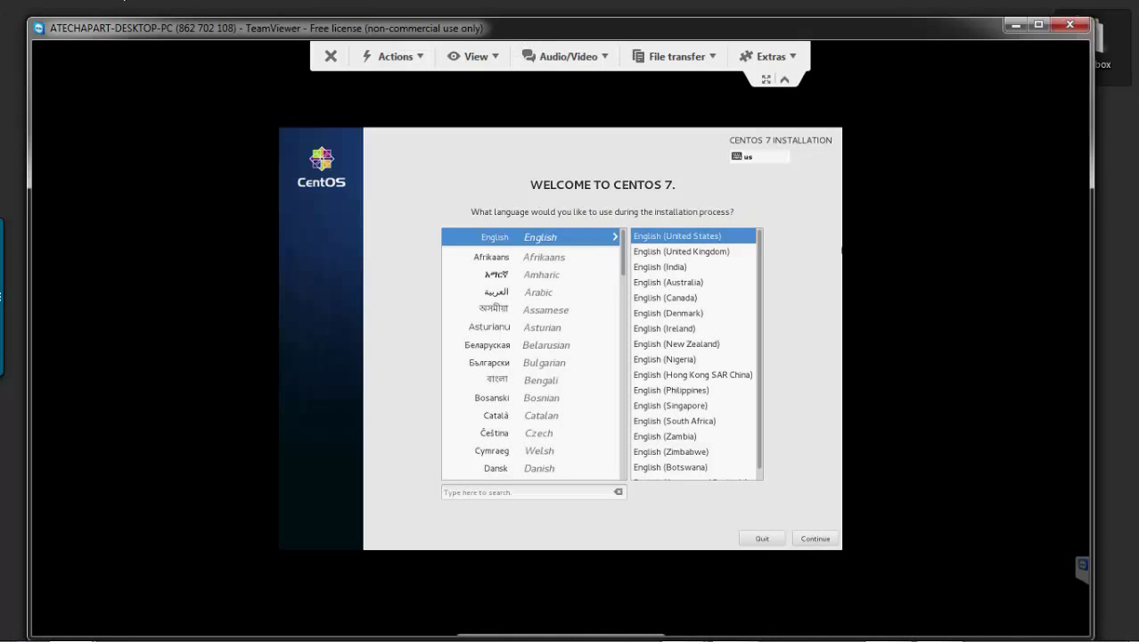
# - Keep English (United States) as the installer language and go to Date & Time
pyautogui.click(815, 538)
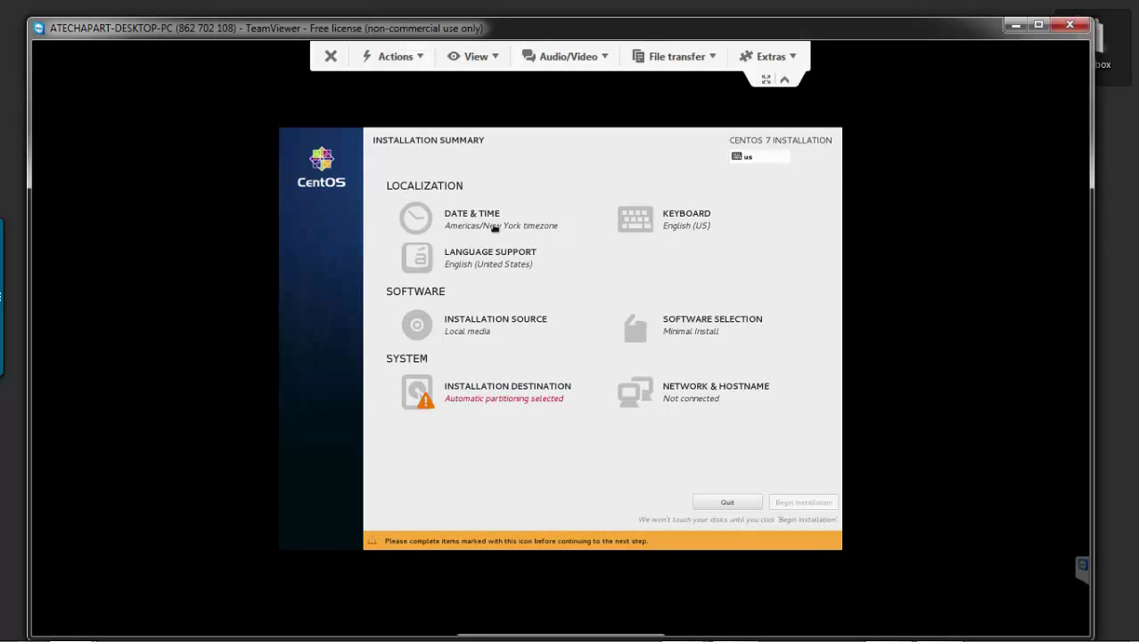
pyautogui.click(494, 228)
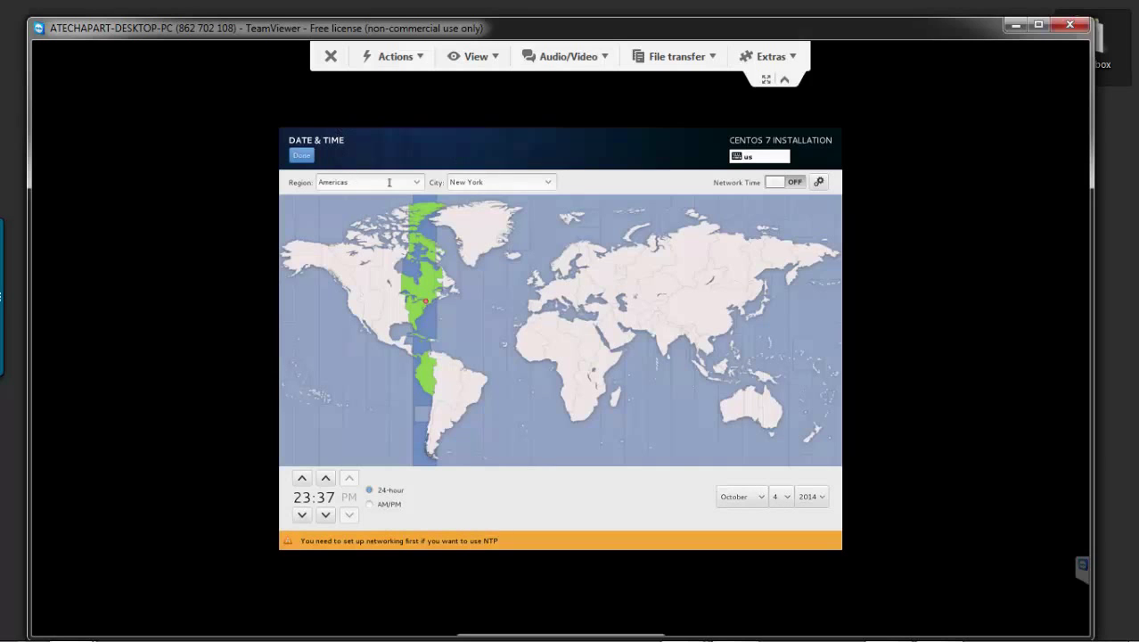
# - Leave the timezone at Americas/New York and return to the Installation Summary
pyautogui.click(477, 182)
pyautogui.click(548, 183)
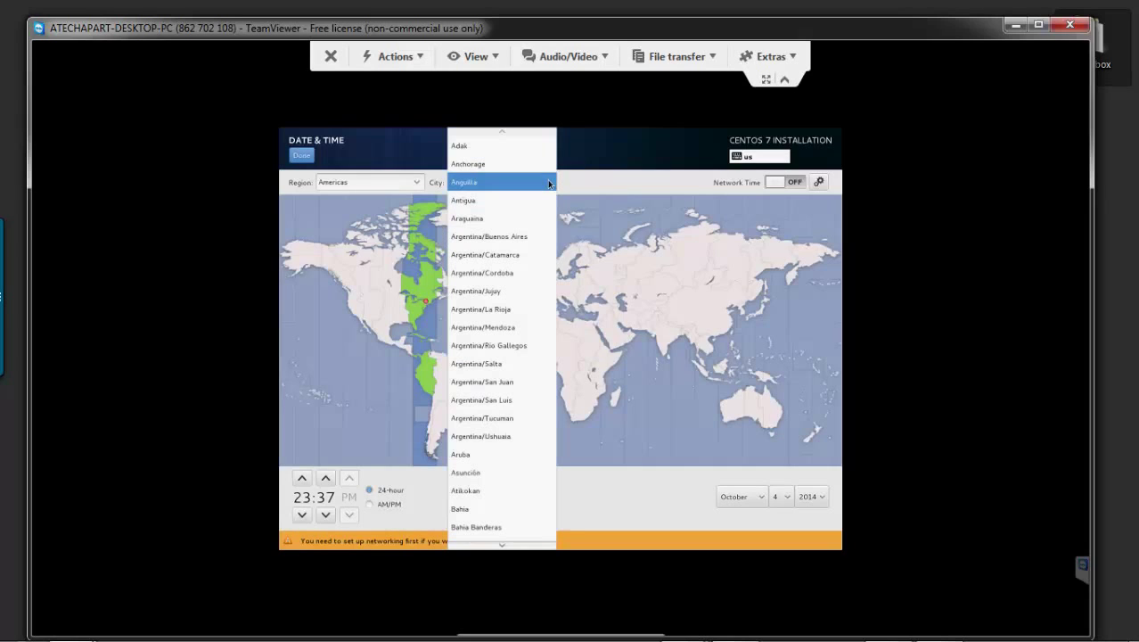
pyautogui.click(576, 183)
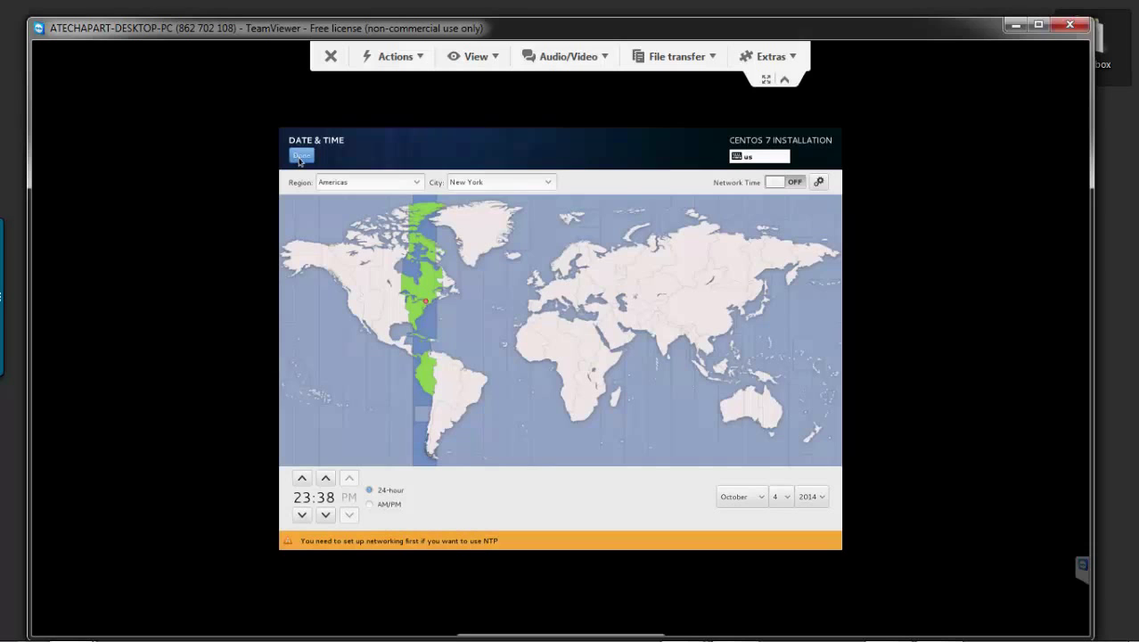
pyautogui.click(302, 157)
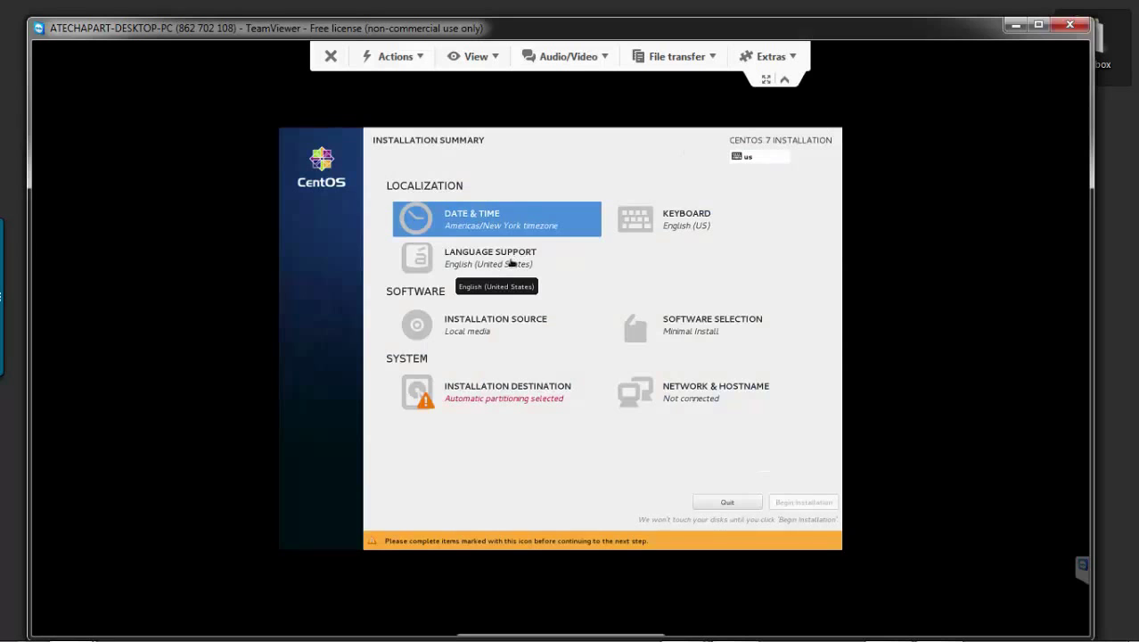
# - Accept automatic partitioning on the 8.19 GB ATA VBOX HARDDISK as installation destination
pyautogui.click(504, 399)
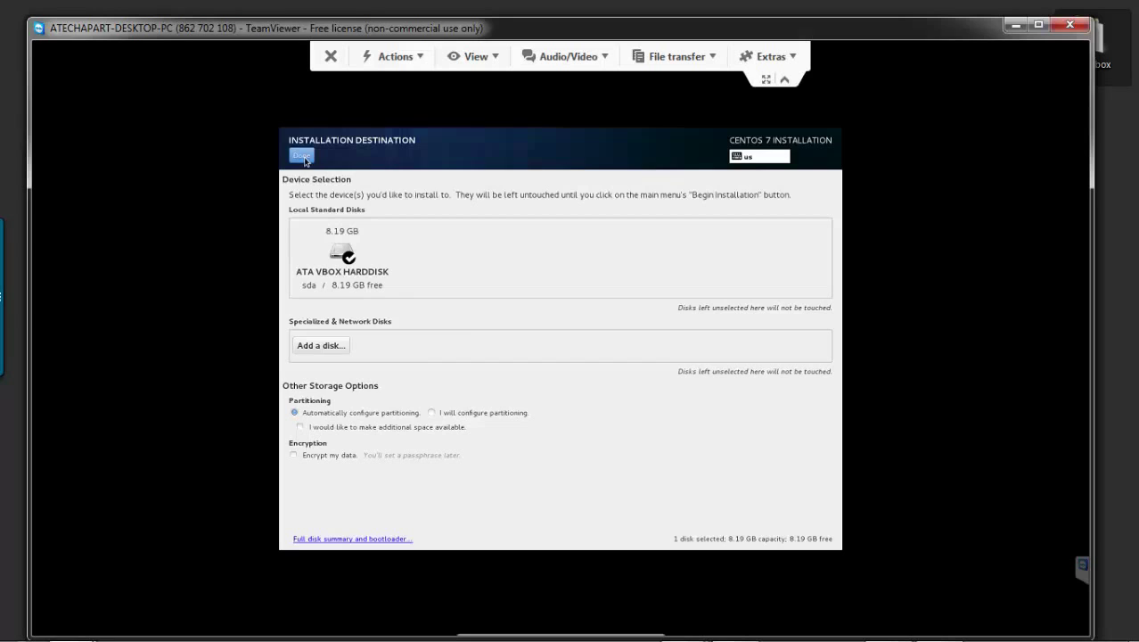
pyautogui.click(302, 157)
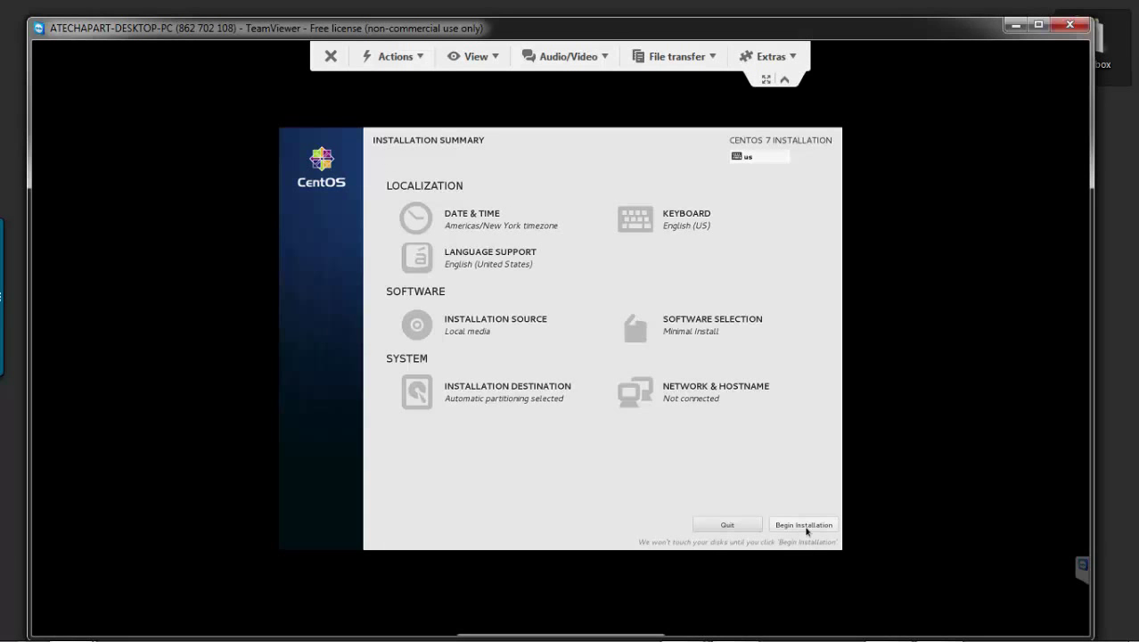
# - Keep Minimal Install as the software selection and begin the CentOS installation
pyautogui.click(693, 322)
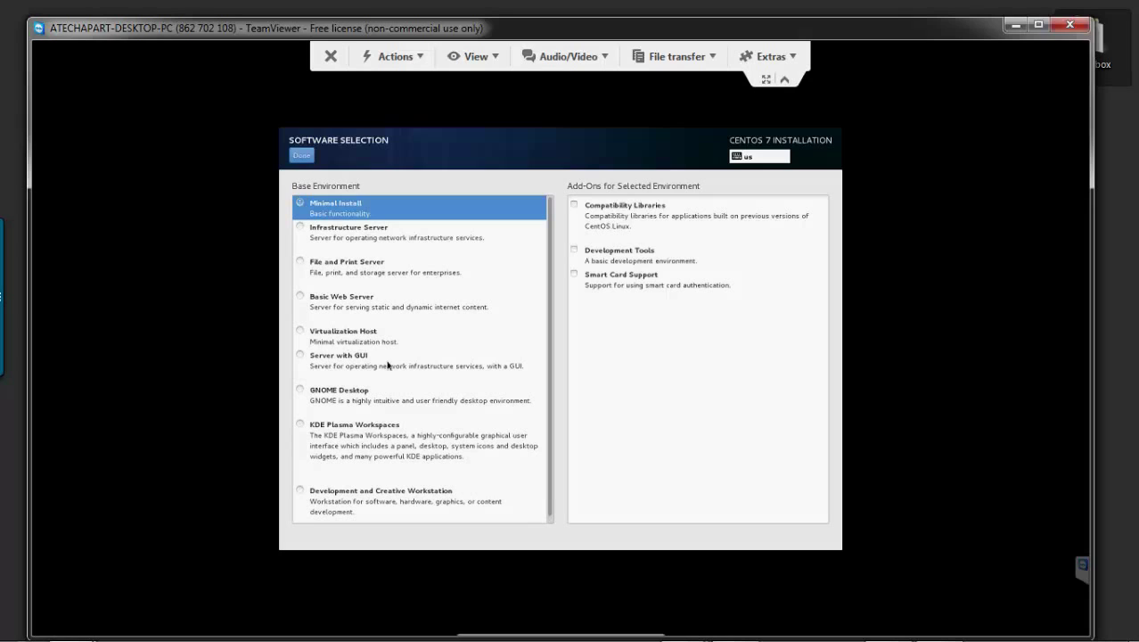
pyautogui.click(307, 162)
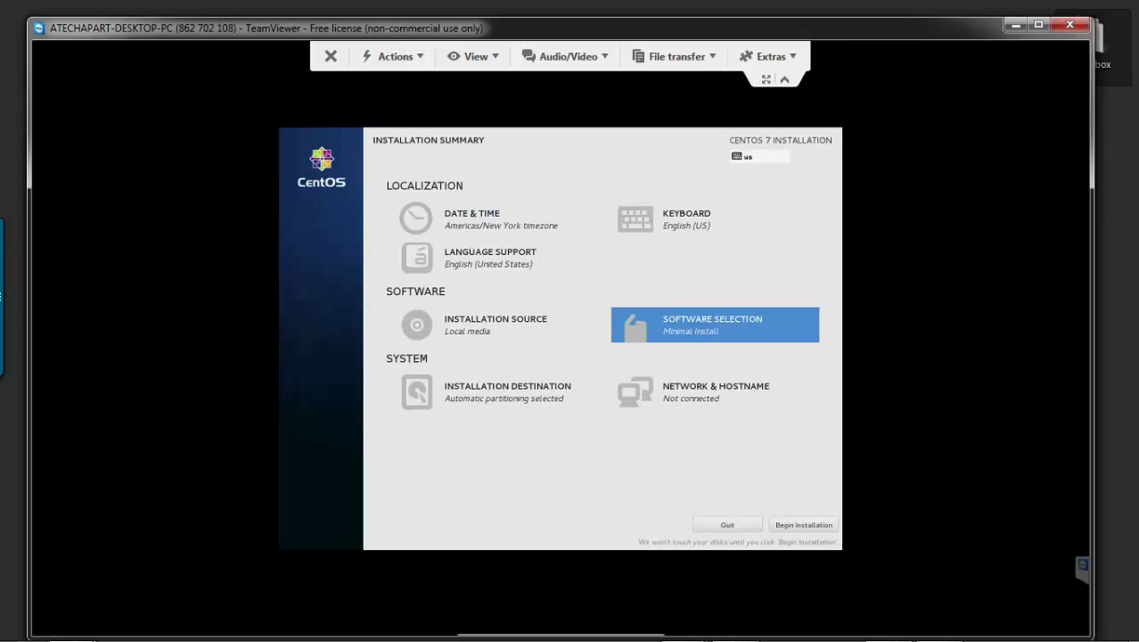
pyautogui.click(803, 525)
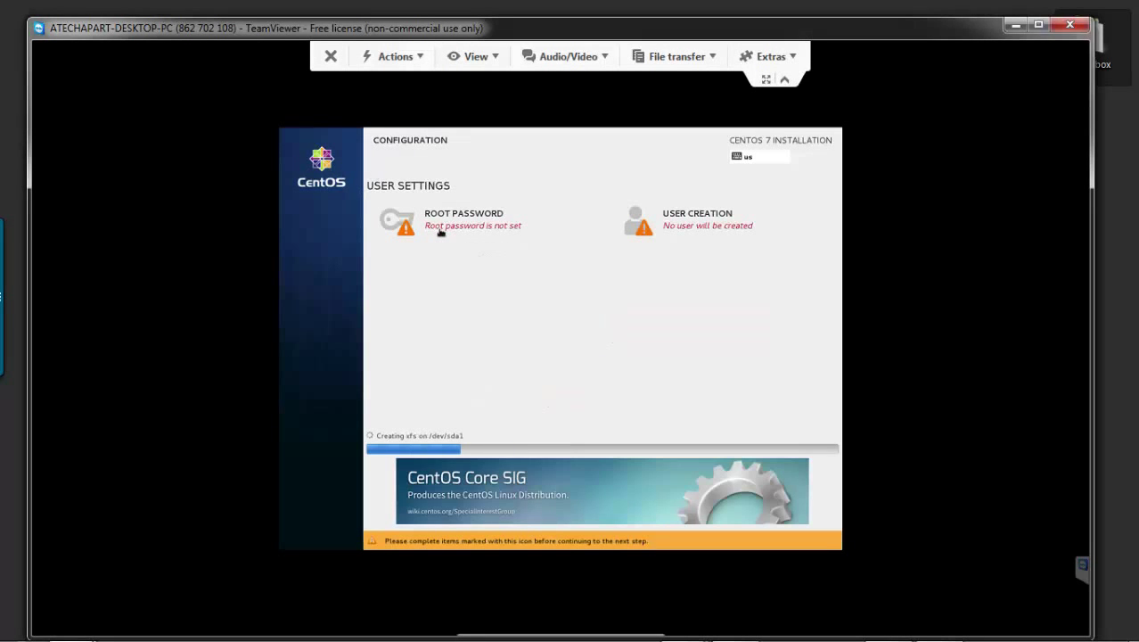
# - Enter the root password and its confirmation on the Root Password screen
pyautogui.click(439, 230)
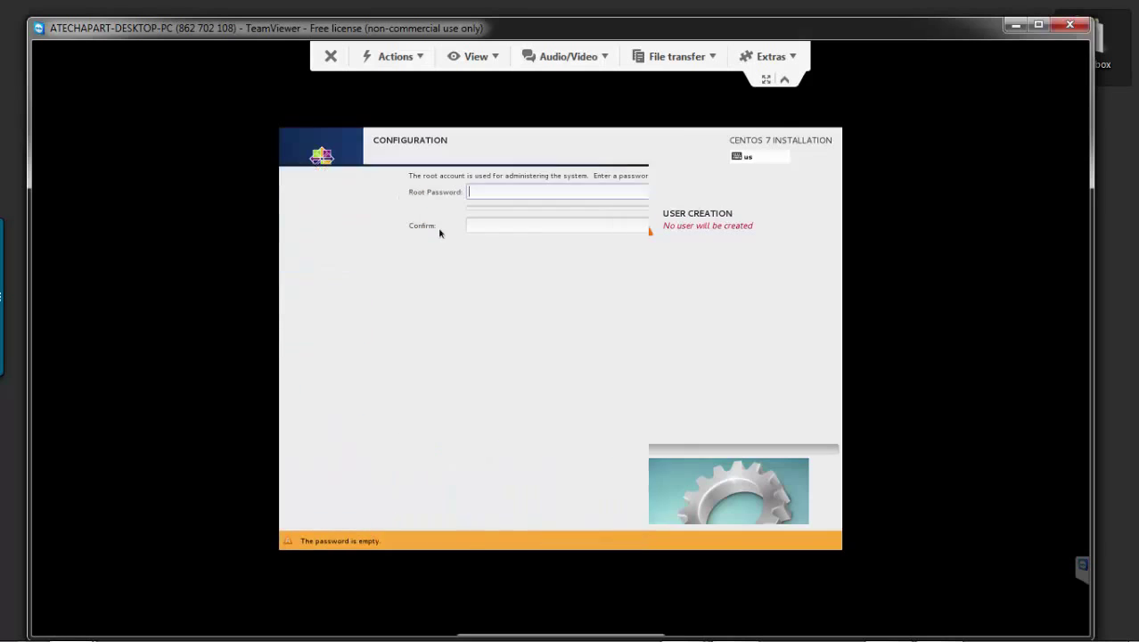
pyautogui.click(532, 189)
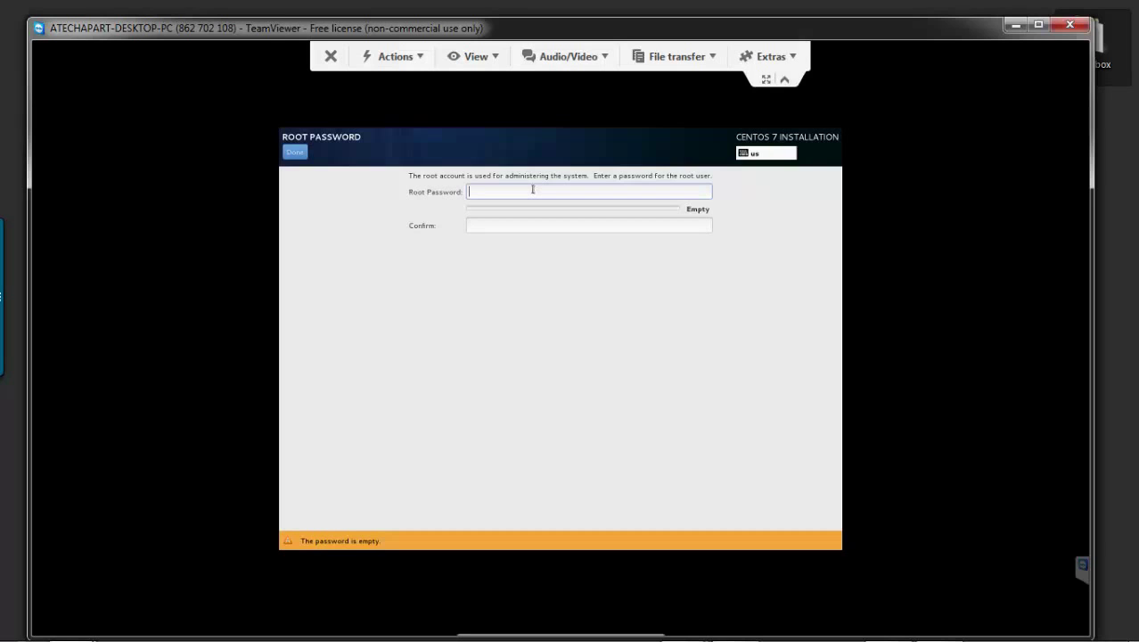
pyautogui.write('•••••••')
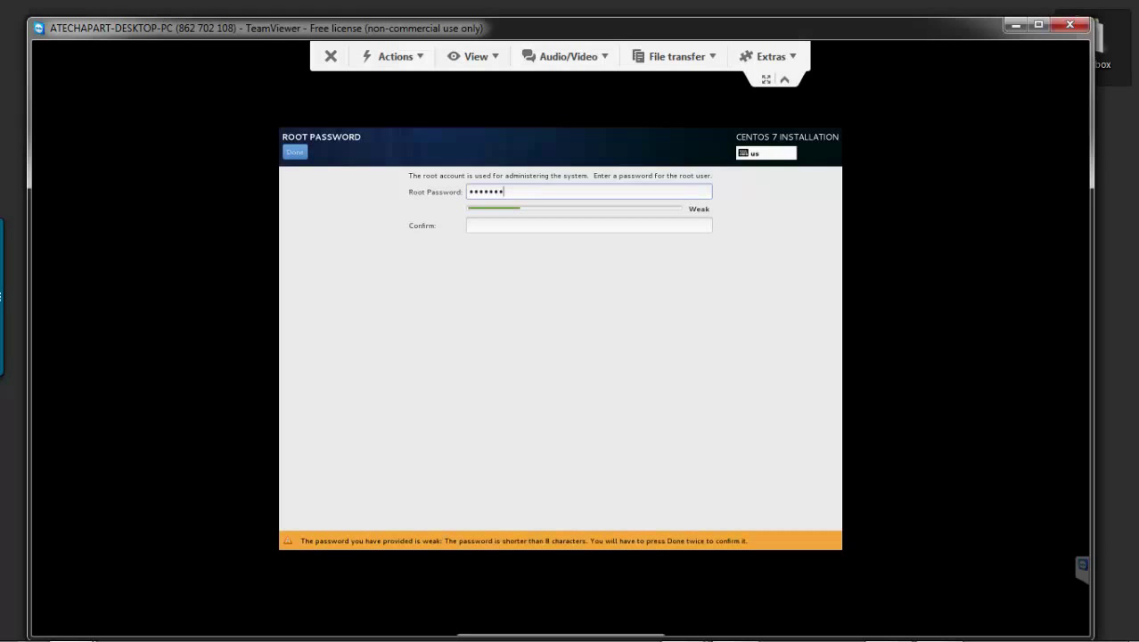
pyautogui.write('••')
pyautogui.press('Tab')
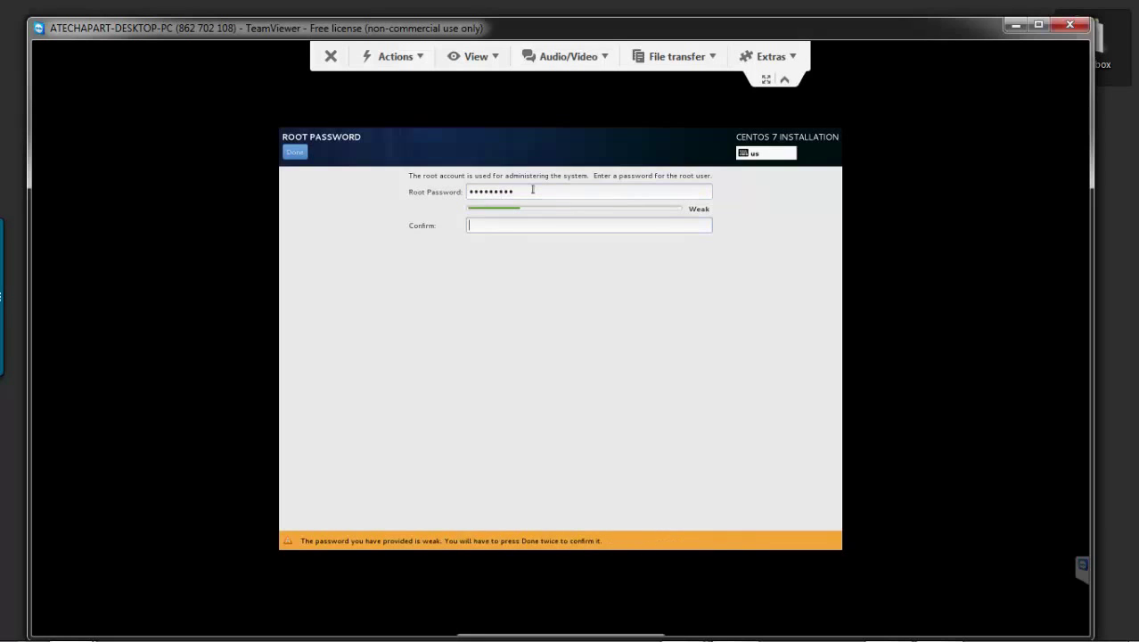
pyautogui.write('•••••••••')
pyautogui.click(298, 154)
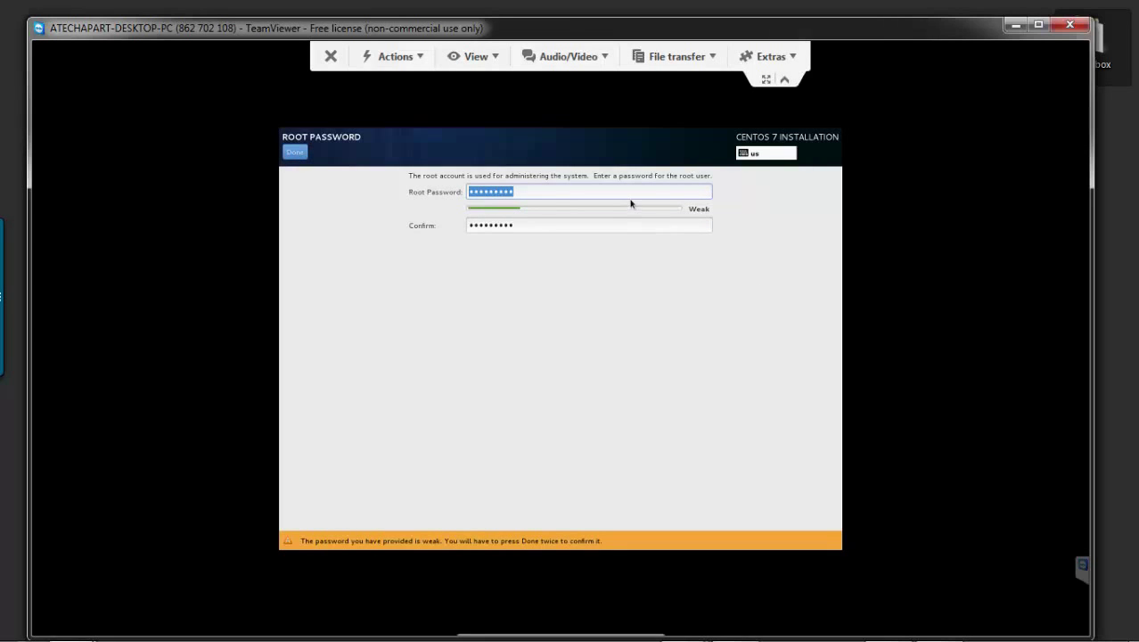
# - Re-enter the root password and accept it despite the weak-password warning
pyautogui.moveTo(631, 194); pyautogui.dragTo(328, 203)
pyautogui.write('•••••••')
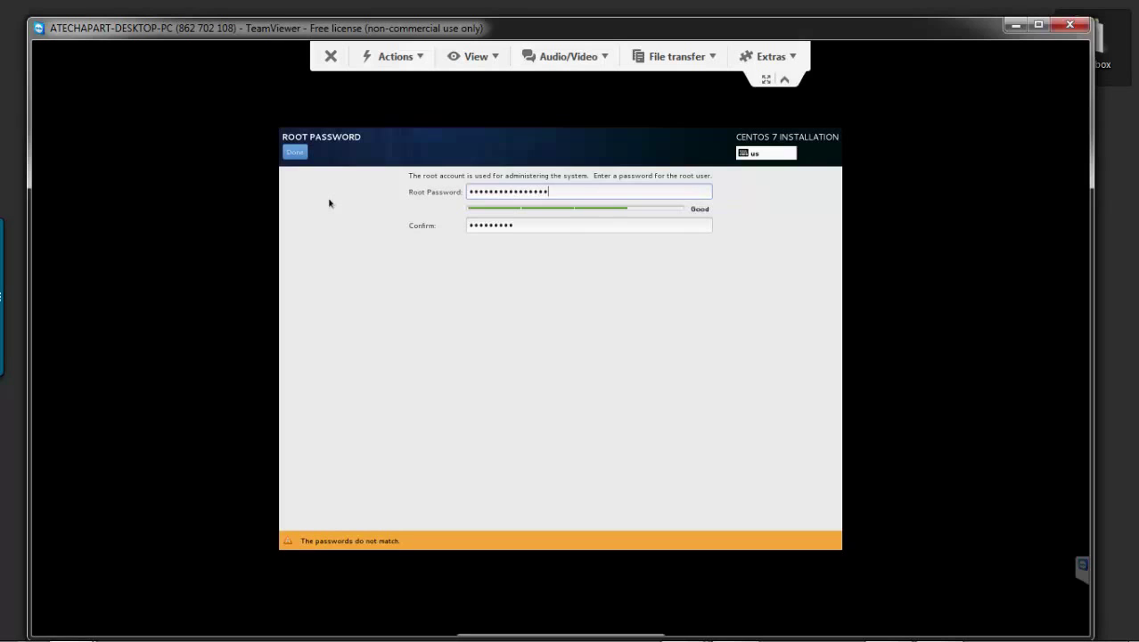
pyautogui.write('•')
pyautogui.press('Tab')
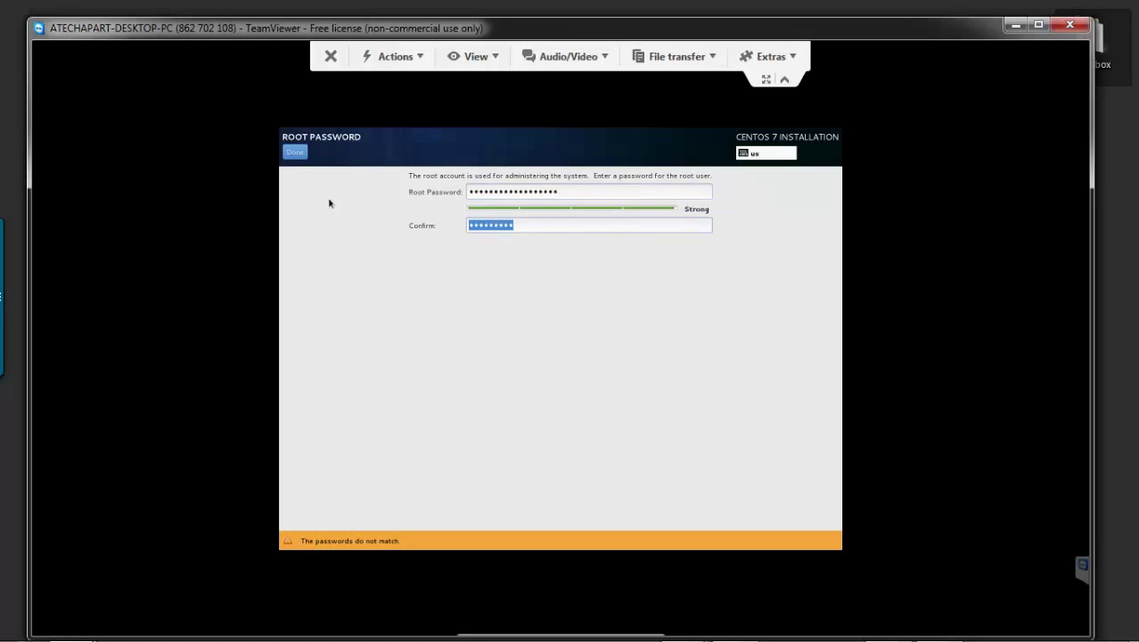
pyautogui.write('•••••••••')
pyautogui.click(666, 194)
pyautogui.moveTo(665, 194); pyautogui.dragTo(354, 178)
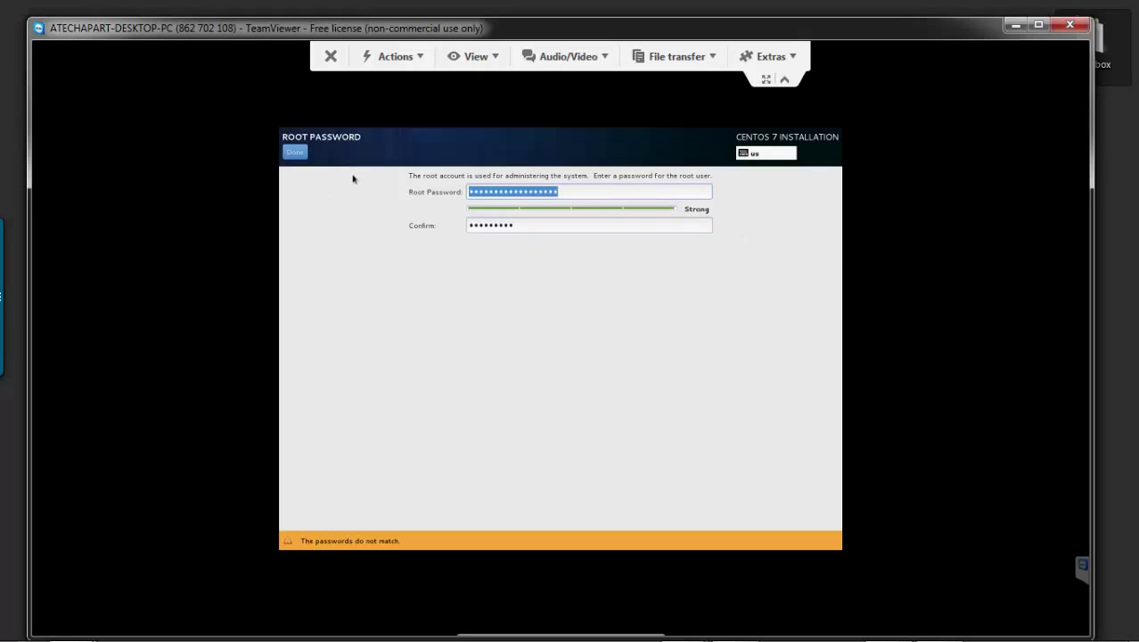
pyautogui.write('•••••••••')
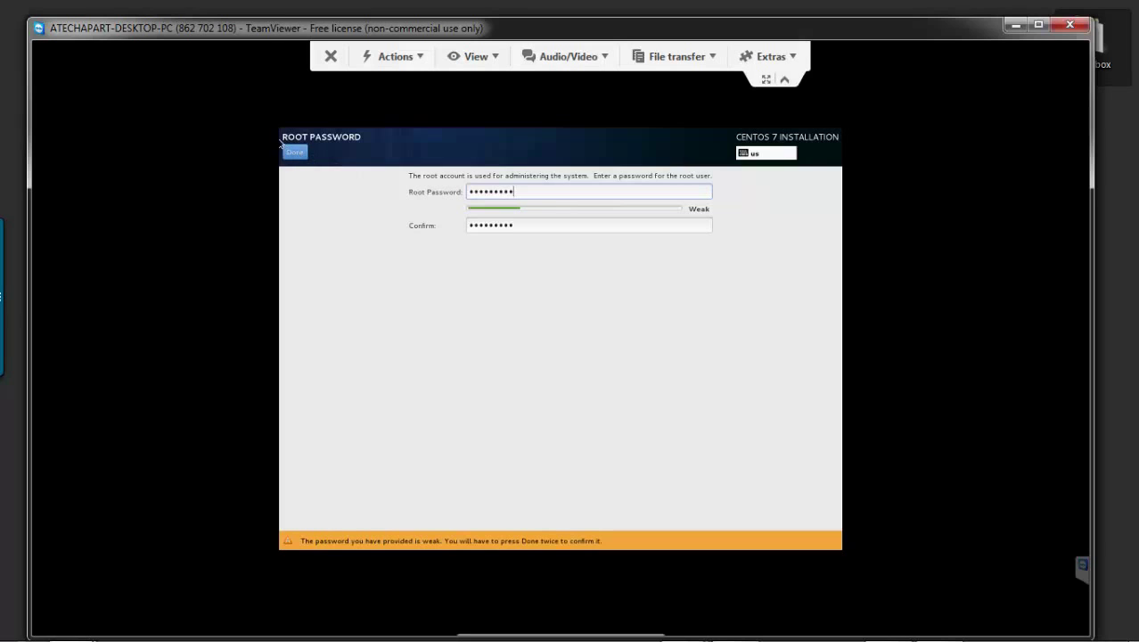
pyautogui.click(287, 154)
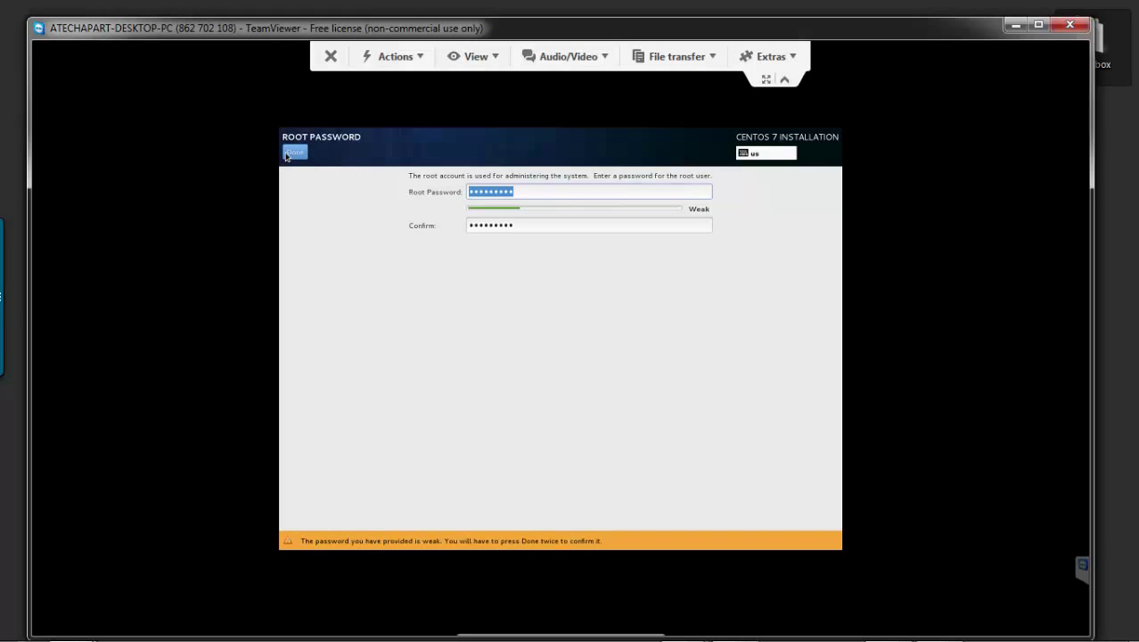
pyautogui.click(299, 153)
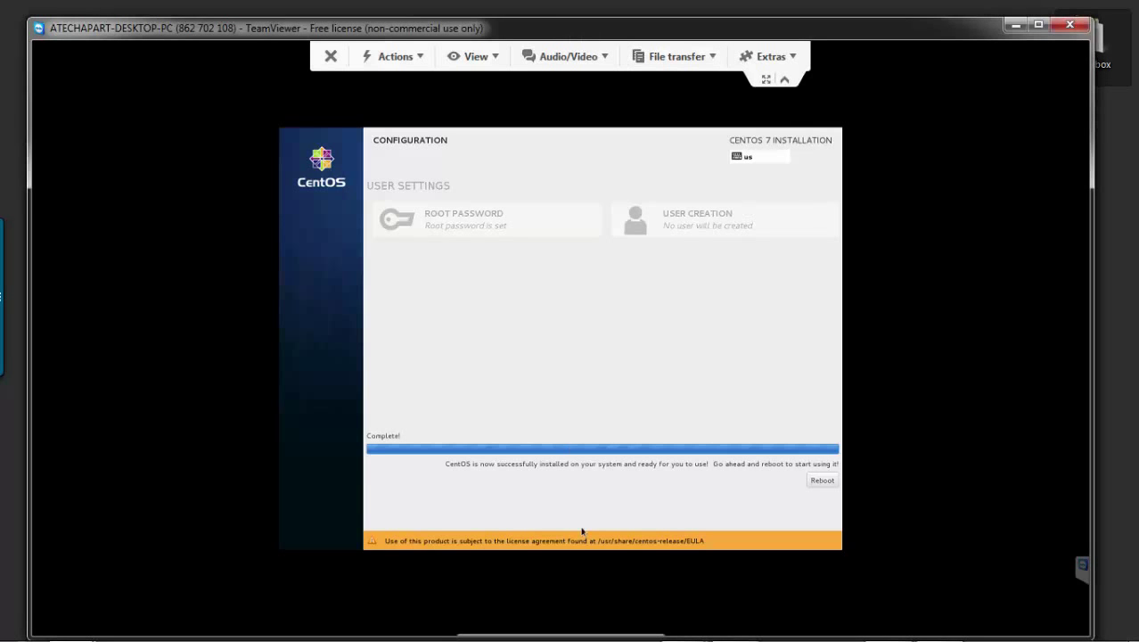
# - Reboot into the installed CentOS Linux 7 and reach the localhost login prompt
pyautogui.click(831, 483)
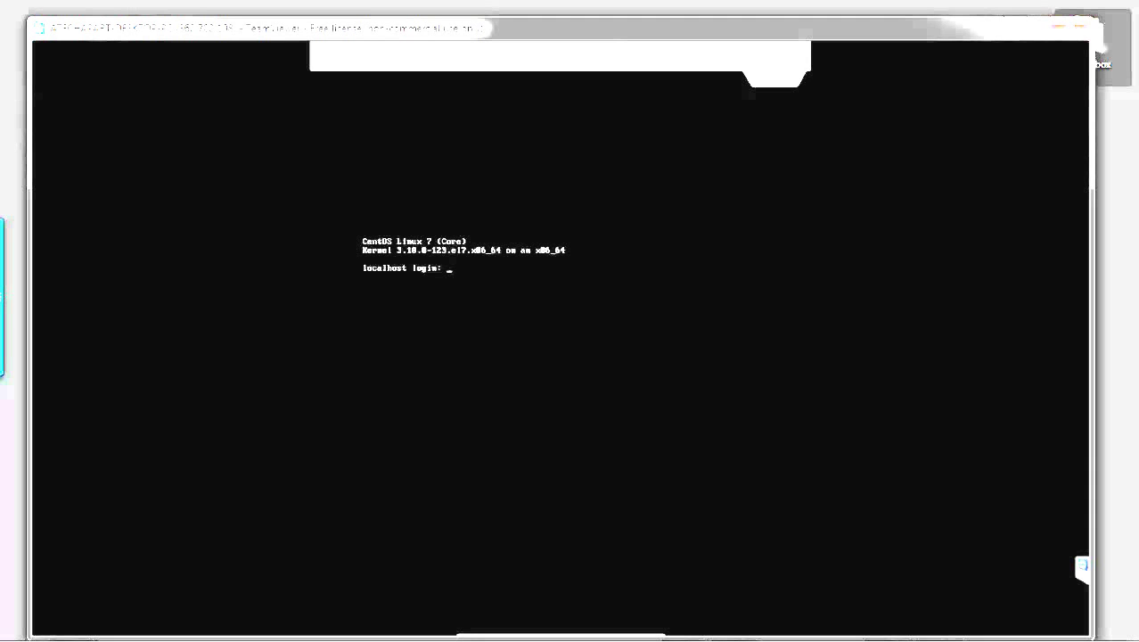
# - Log in at the CentOS console as root with the root password
pyautogui.write('root')
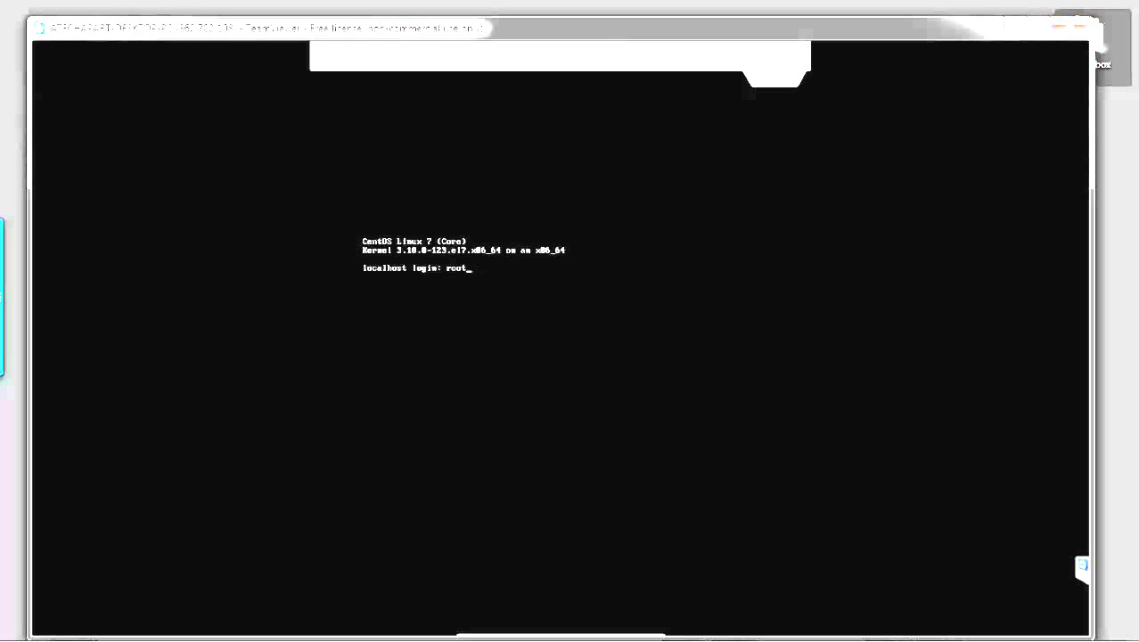
pyautogui.press('Return')
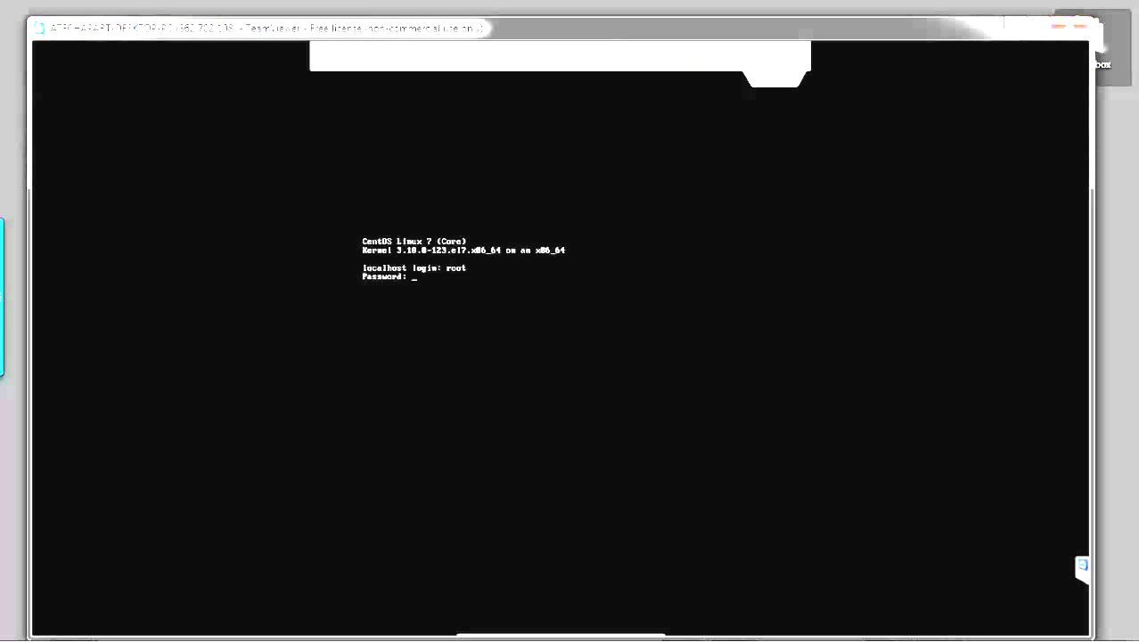
pyautogui.press('Return')
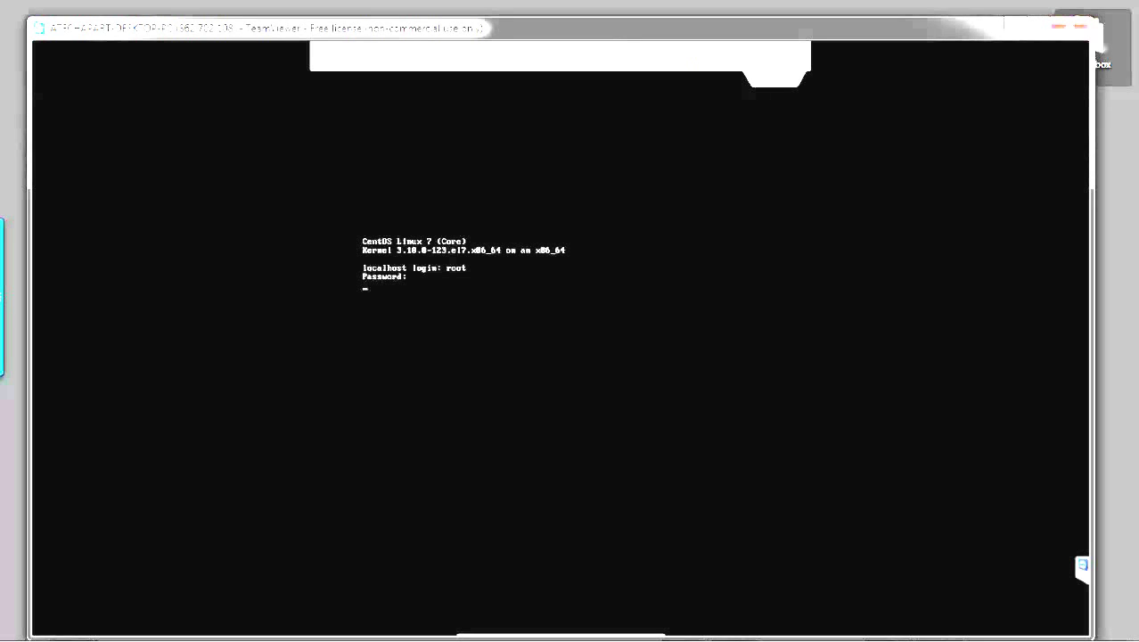